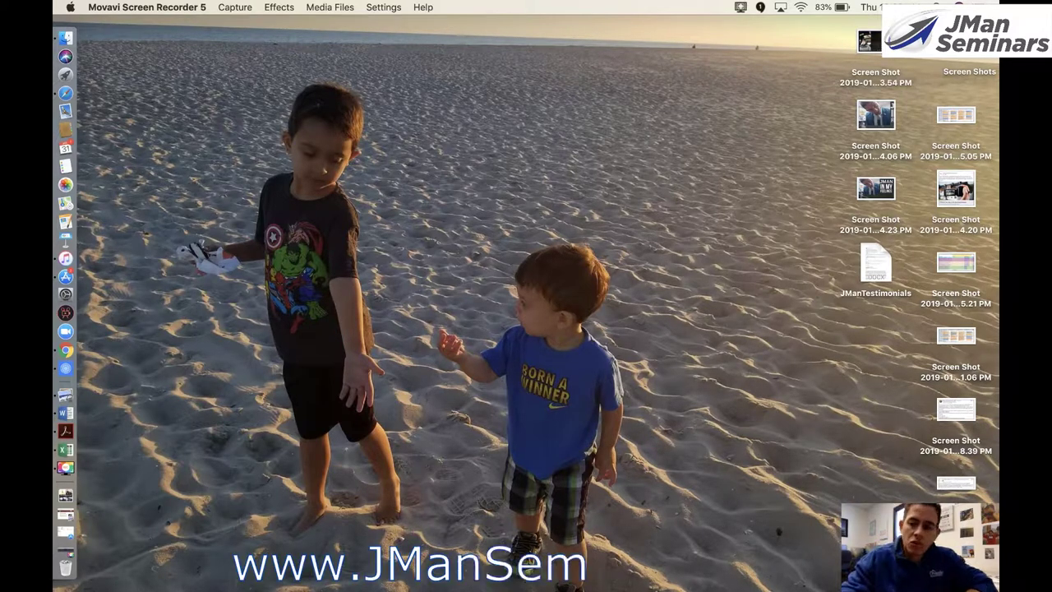
- Switch to the Chrome window showing the jmanseminars.com homepage using Mission Control
key(ctrl+Up)
mouse_move(746, 32)
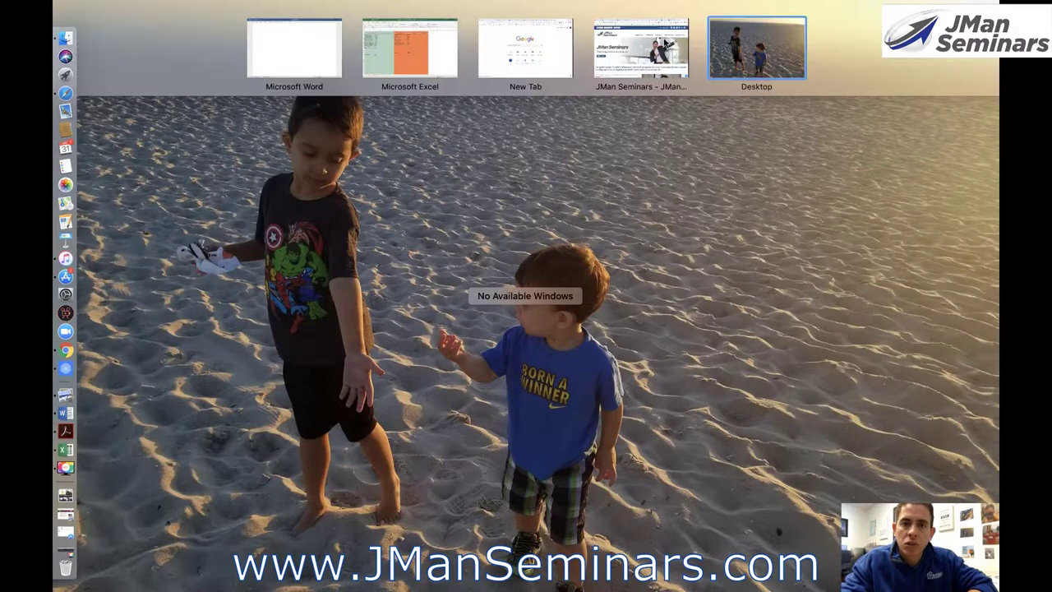
click(653, 52)
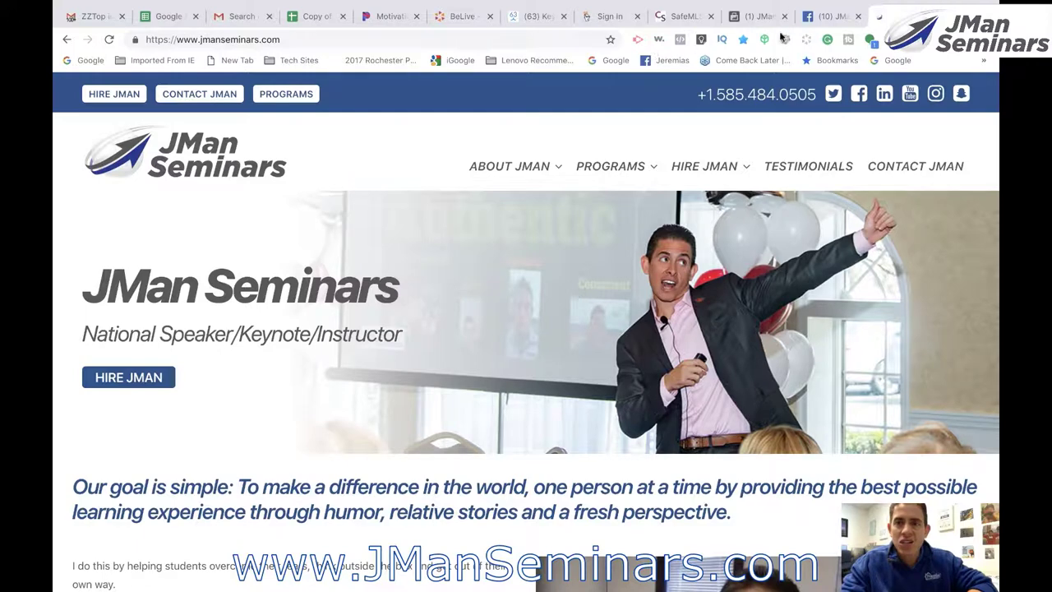
- Go to the JMan Seminars Facebook page and start a Photo/Video post
click(836, 18)
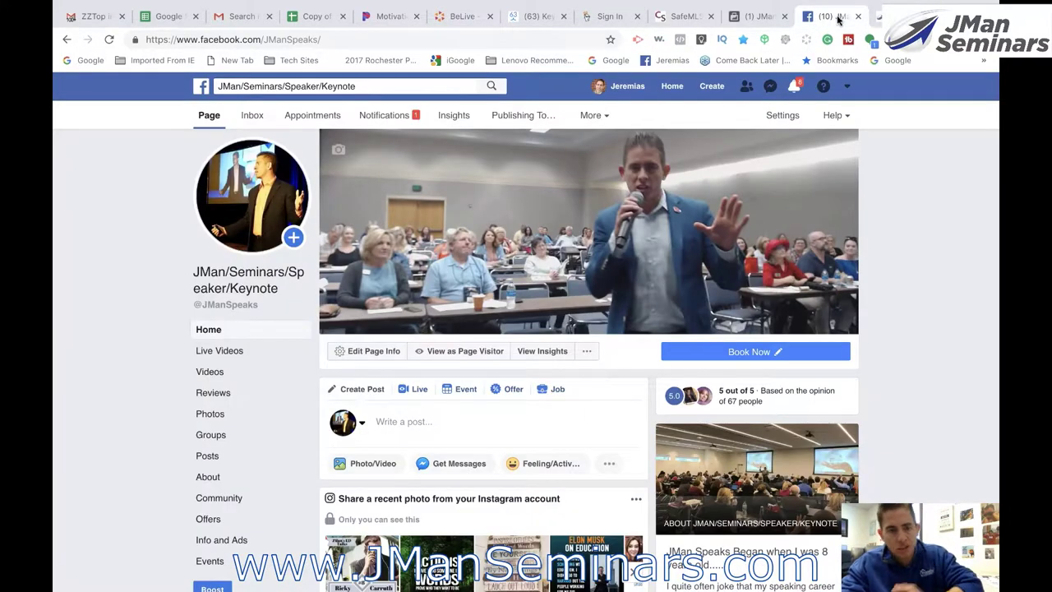
click(372, 465)
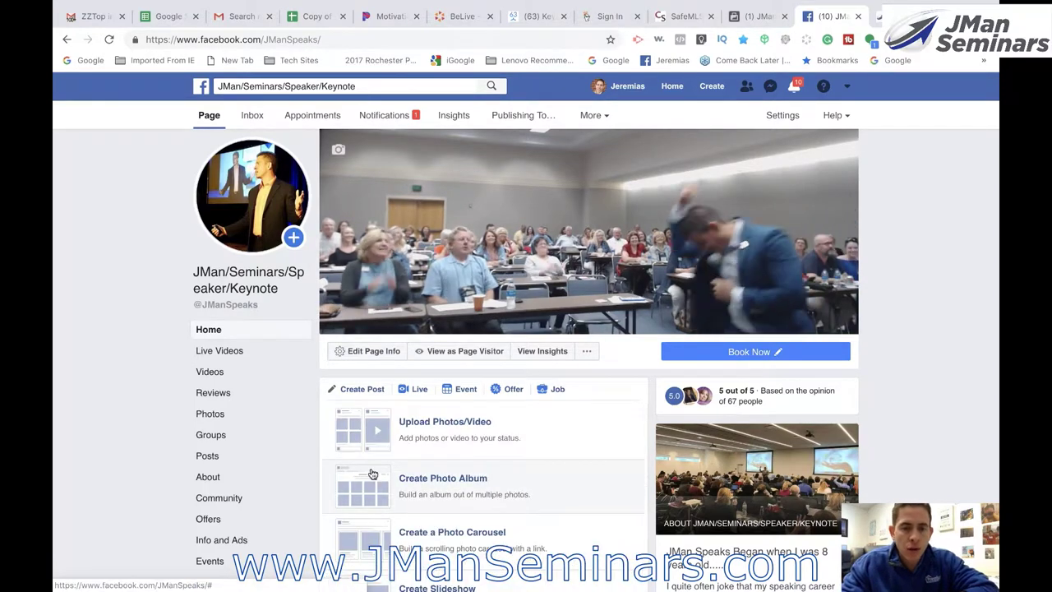
scroll(372, 474, down, 1)
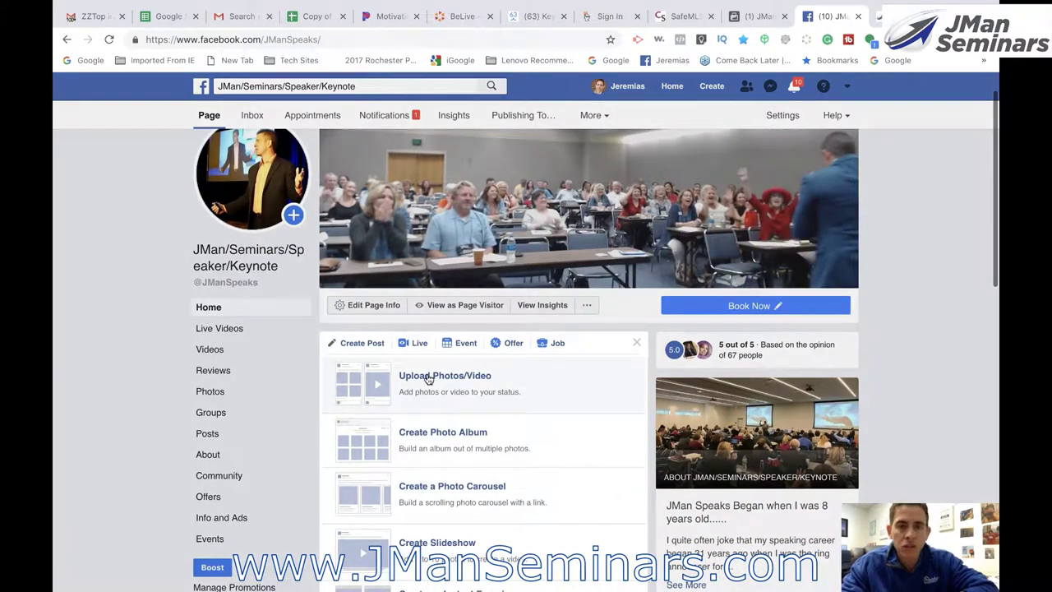
- Upload Sell A Bration (RRC) 2019_2.mp4, found by searching 'sell', to the page
click(427, 378)
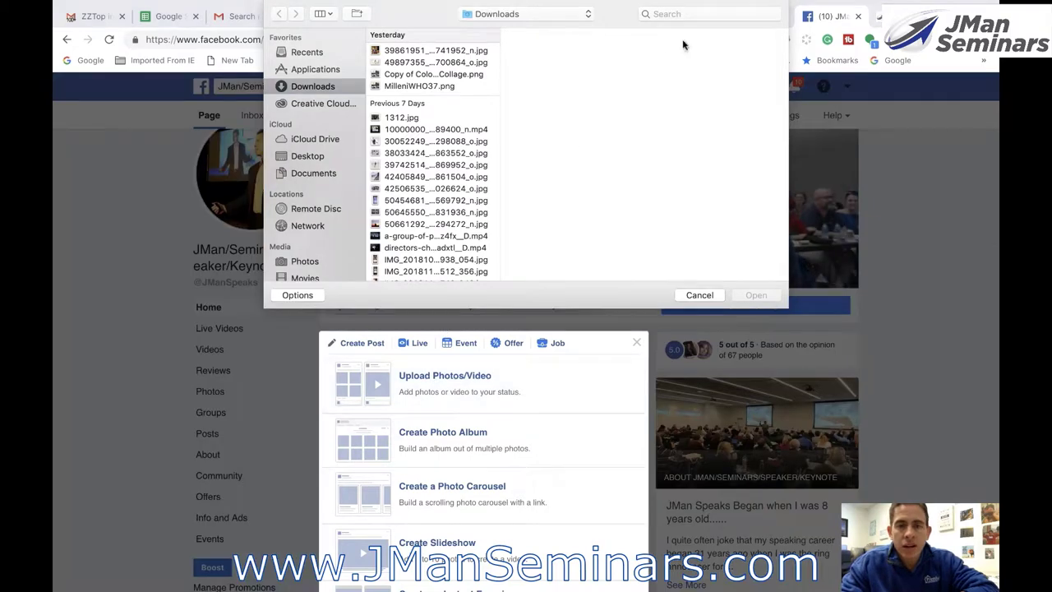
click(682, 14)
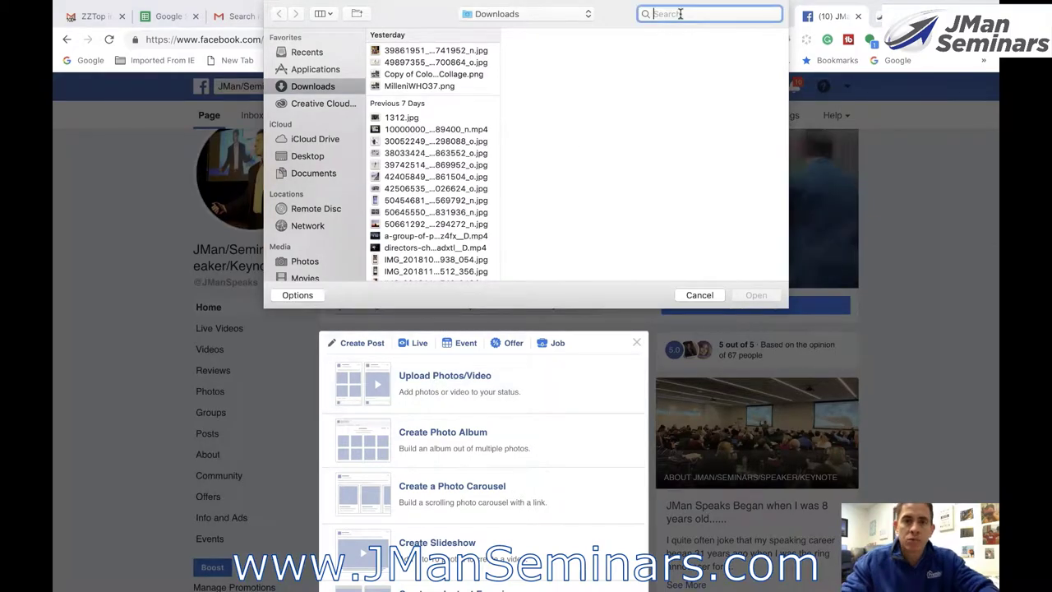
text(sell)
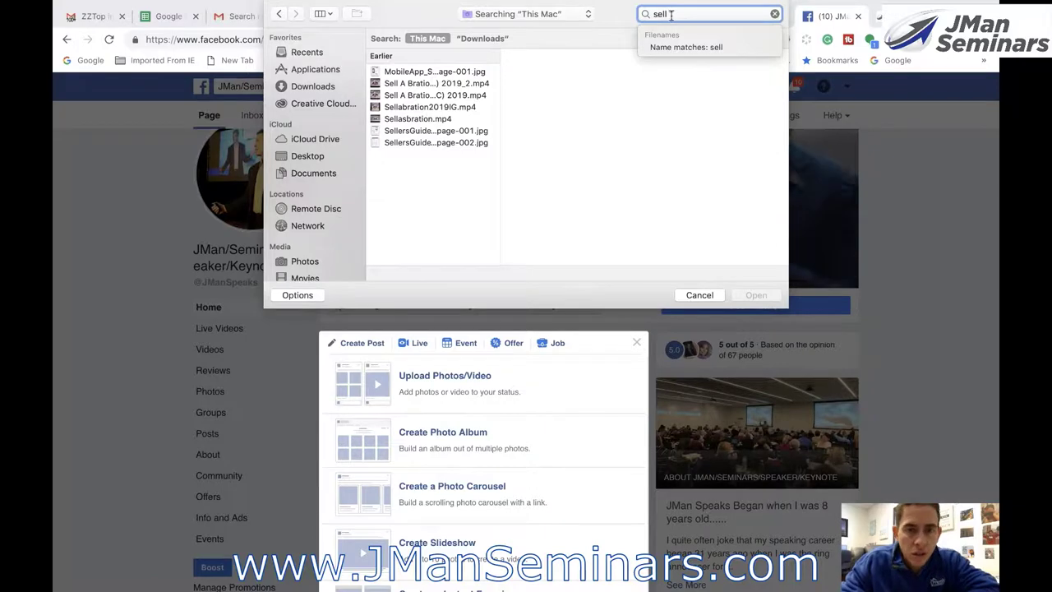
click(398, 84)
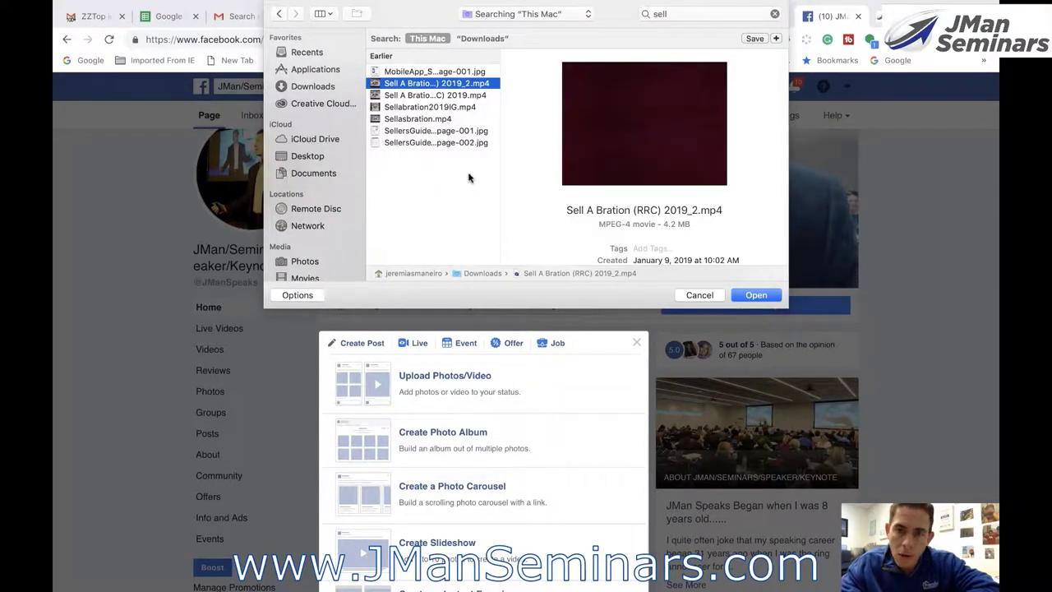
click(756, 297)
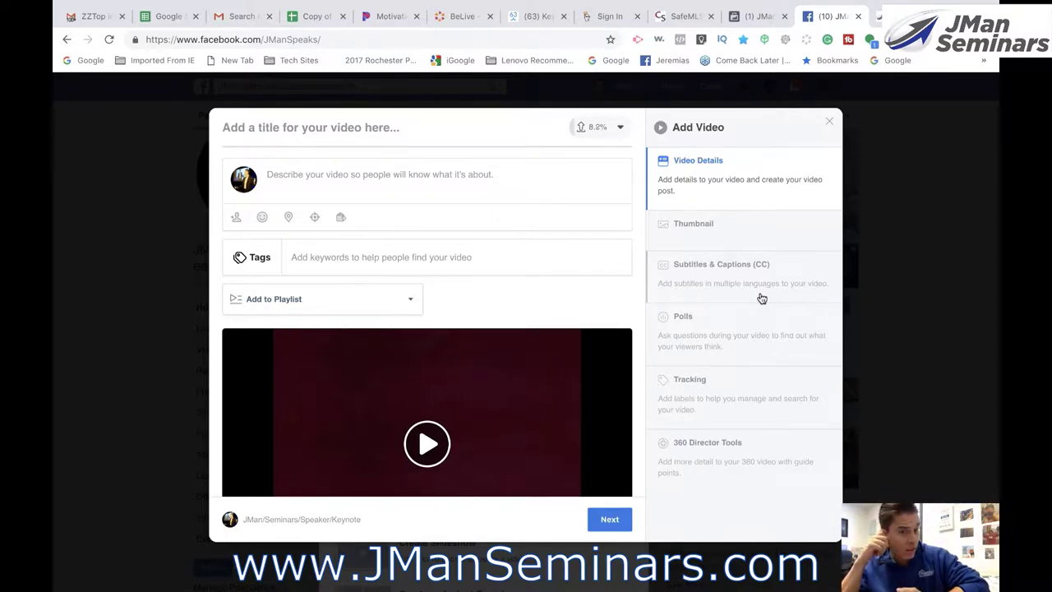
- Enter 'Sell A Bration Super Heroes 2019' in the video title field
text(Se)
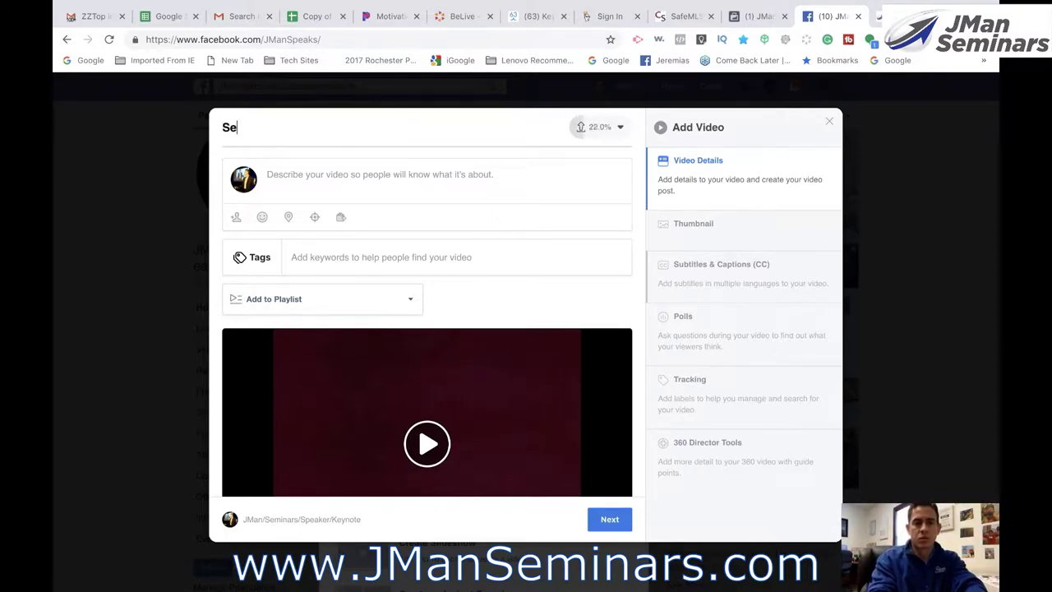
text(ll-)
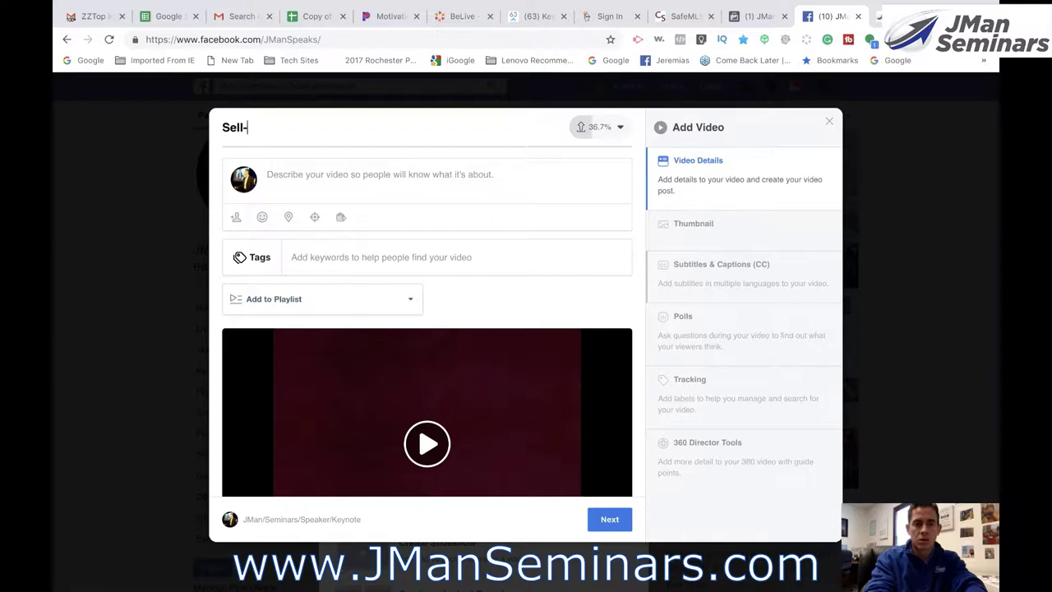
key(BackSpace)
text( A Bration Super Hero)
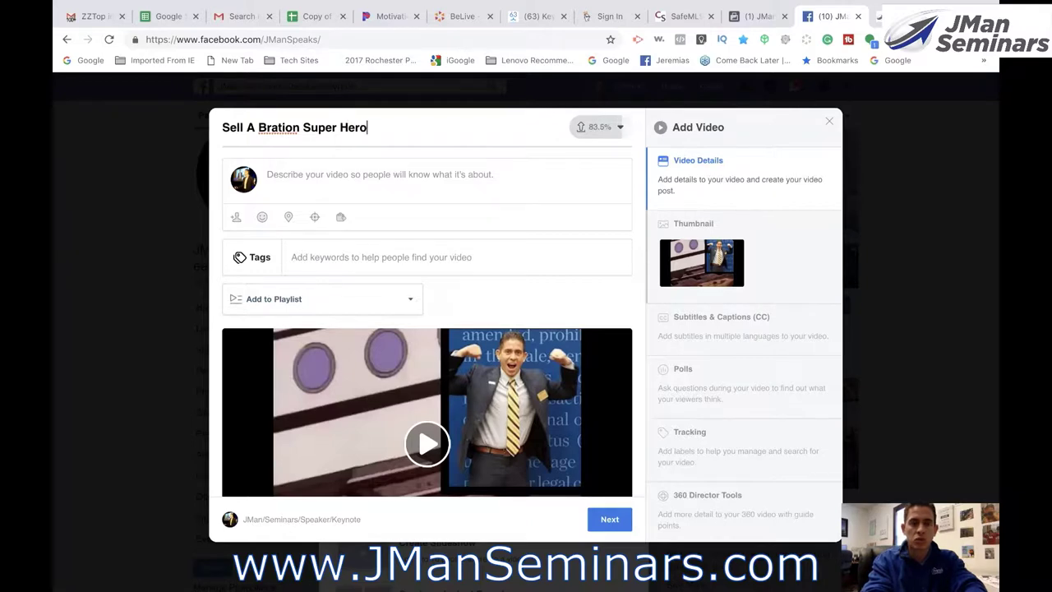
text(e)
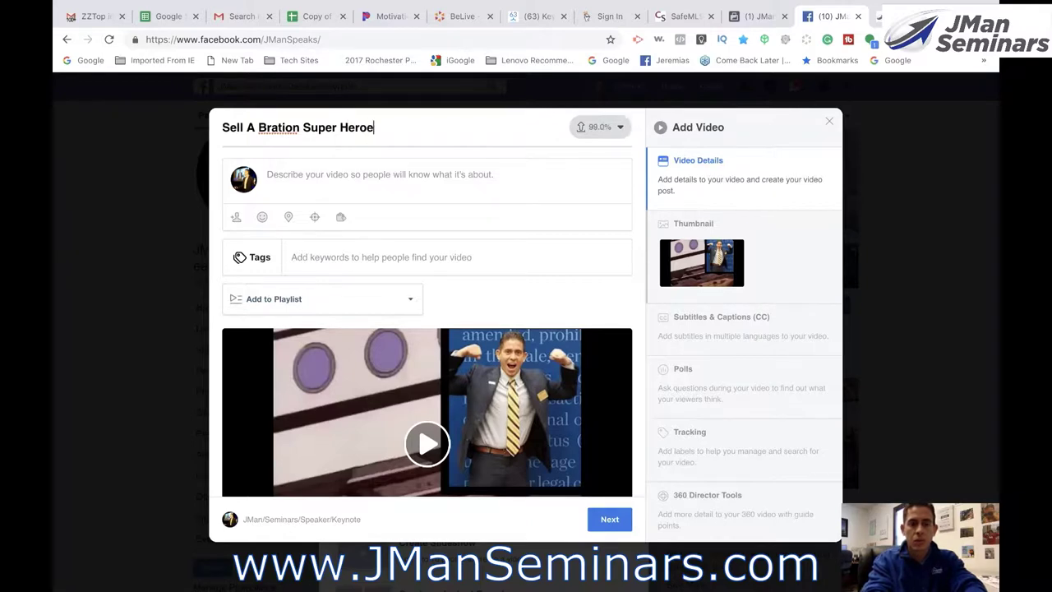
text(s 2019)
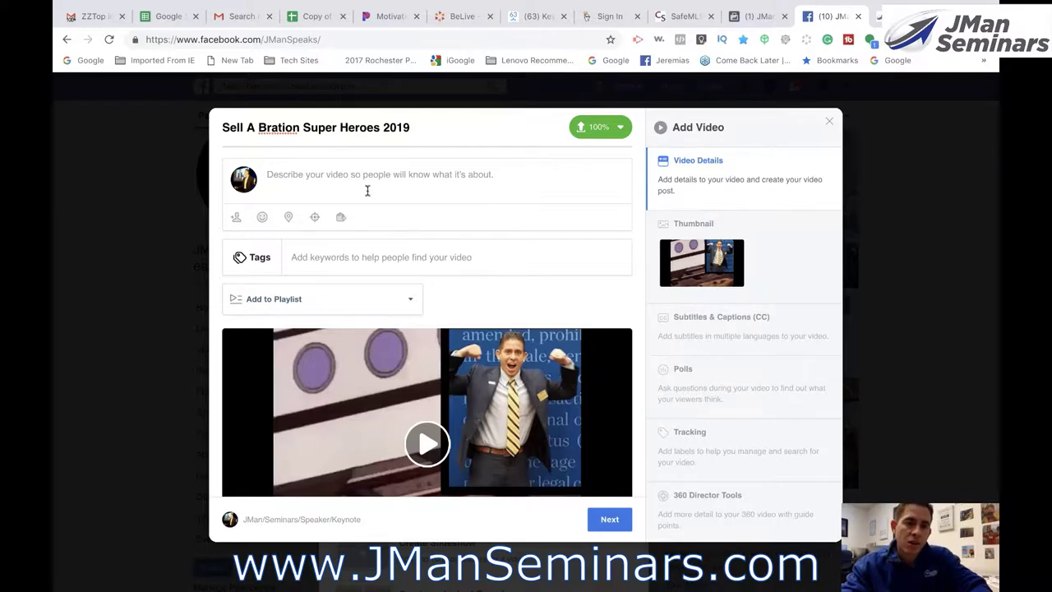
- Write 'Will you be at' in the description and tag the Sell-a-bration 2019 event
click(367, 189)
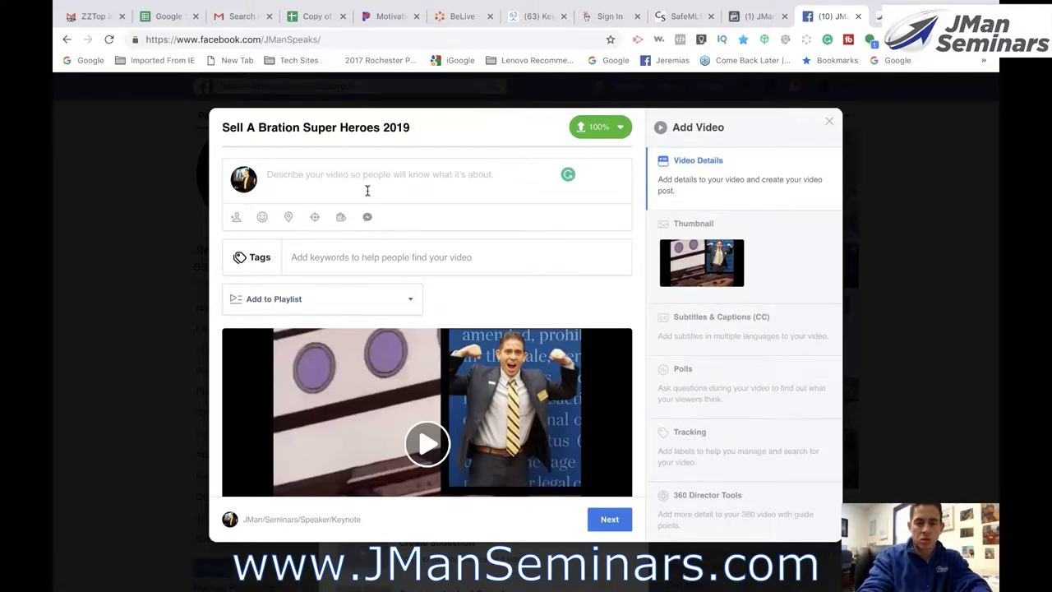
text(Will you )
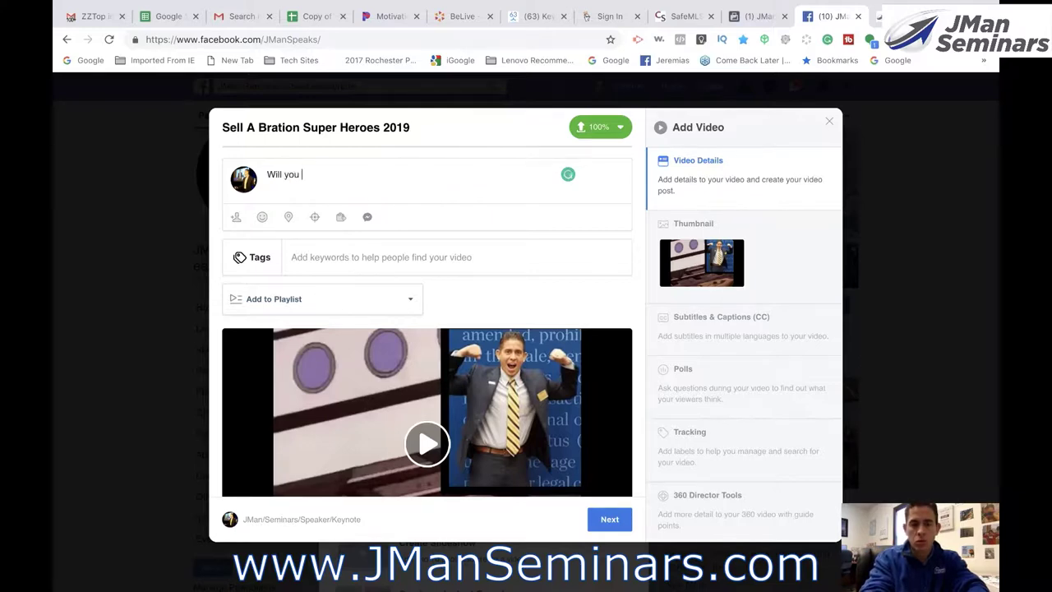
text(be at t@Sell)
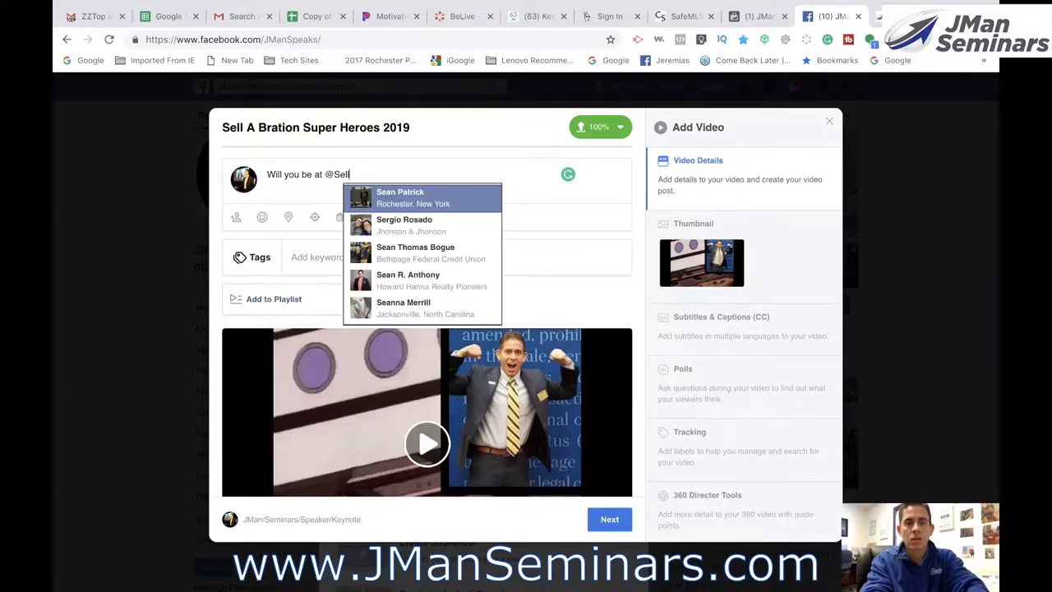
text( A)
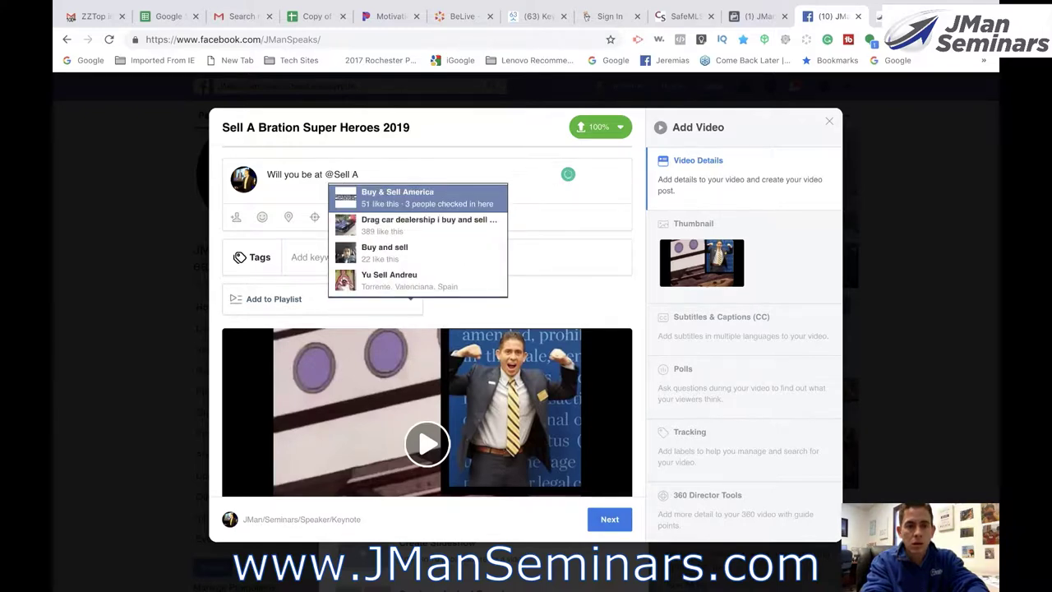
text( B)
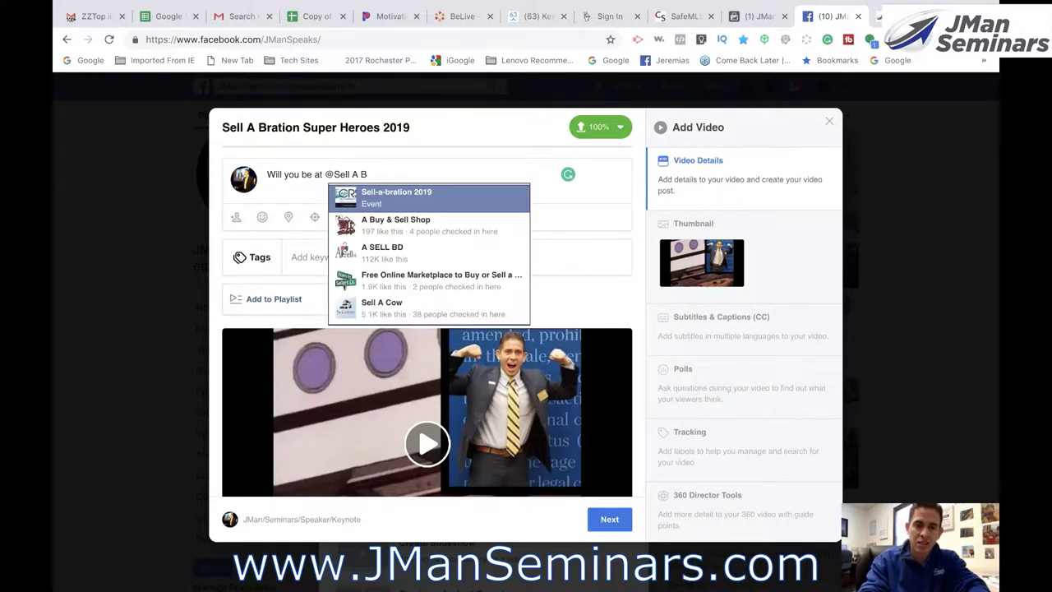
key(Return)
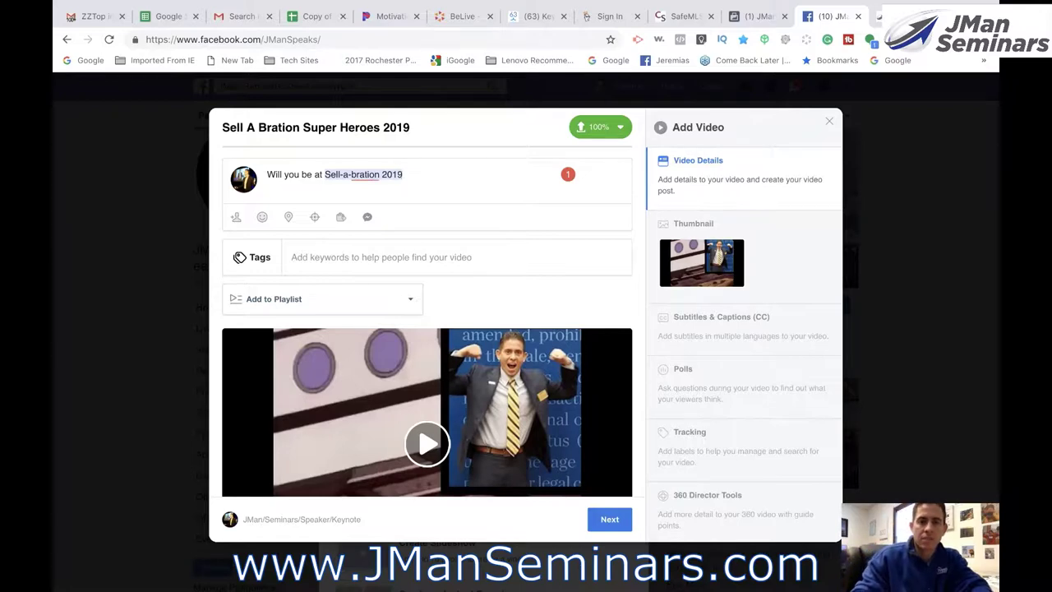
- Continue the description with 'Please join me and the rest of the superheroes on Saturday at 3:20pm.'
text(? P)
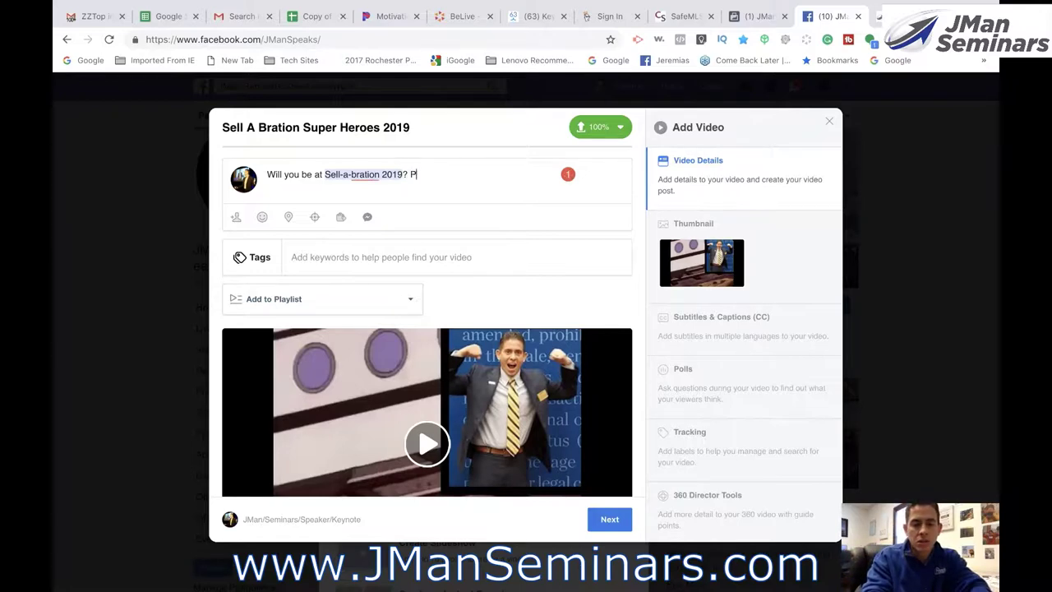
text(lease join me and help)
key(BackSpace)
key(BackSpace)
key(BackSpace)
key(BackSpace)
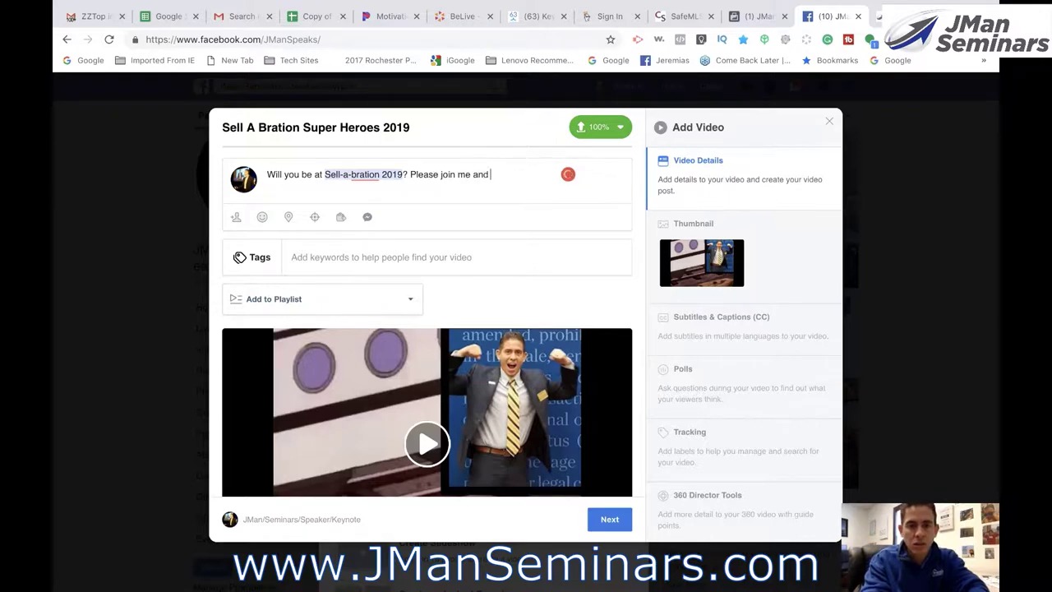
text(the rest of the super)
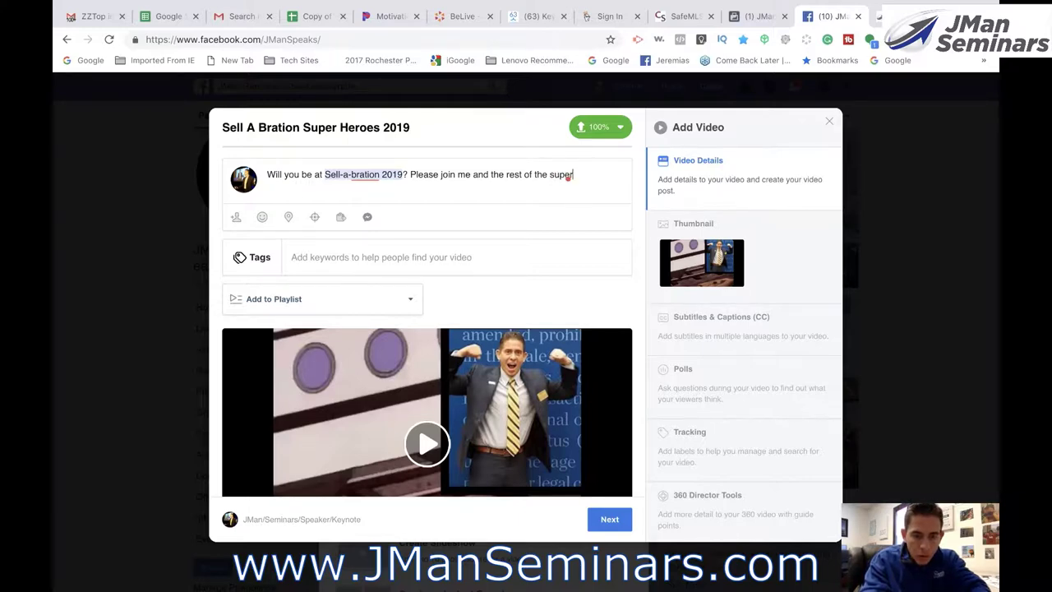
text(heroe)
key(BackSpace)
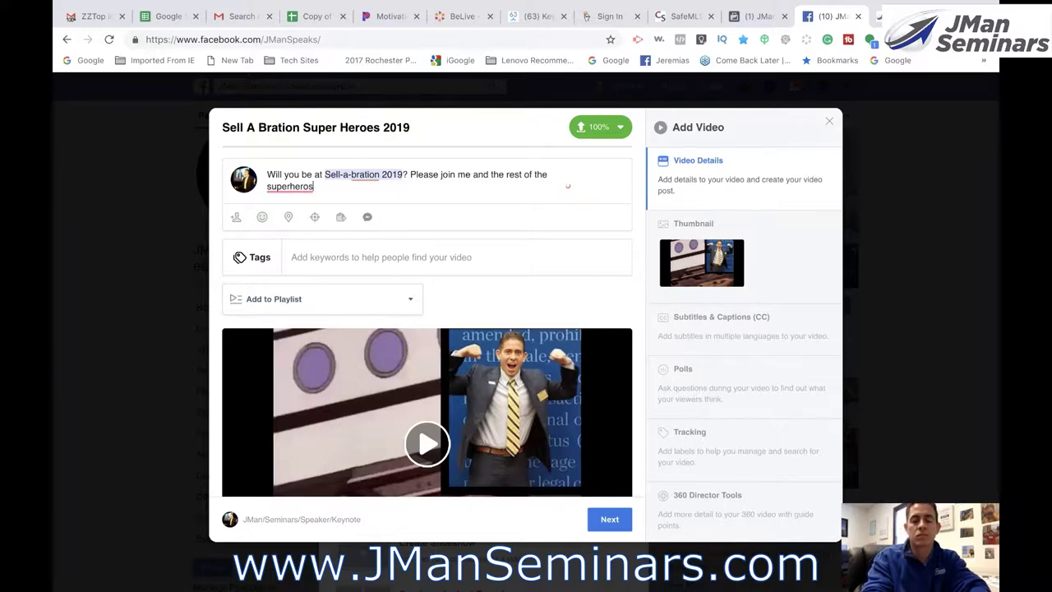
text(on Satur)
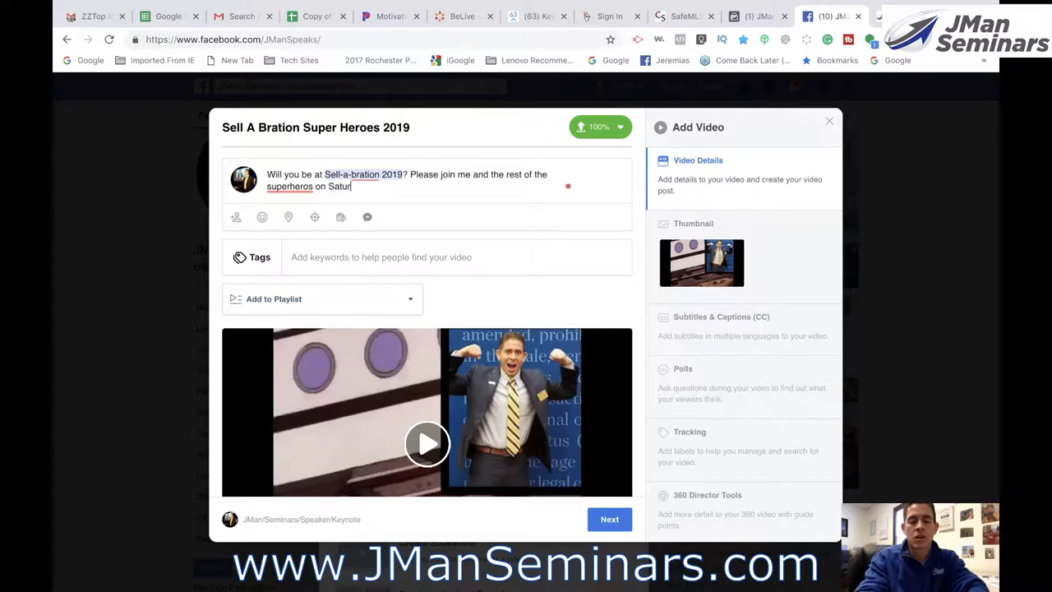
text(day at 3:20pm.)
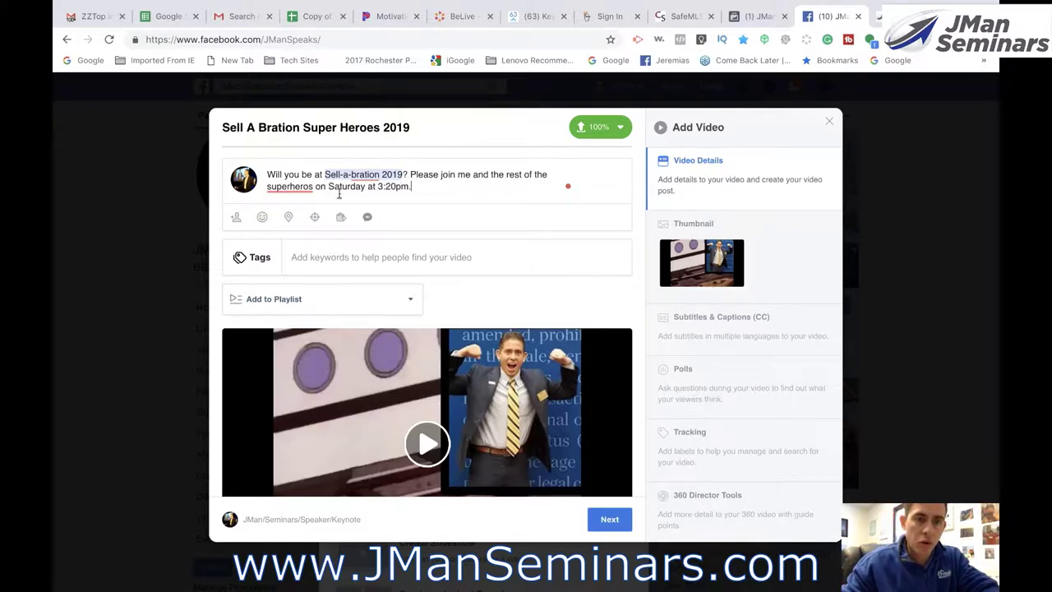
- Apply the 'superheroes' spelling suggestion and capitalise it to 'Superheroes'
mouse_move(284, 195)
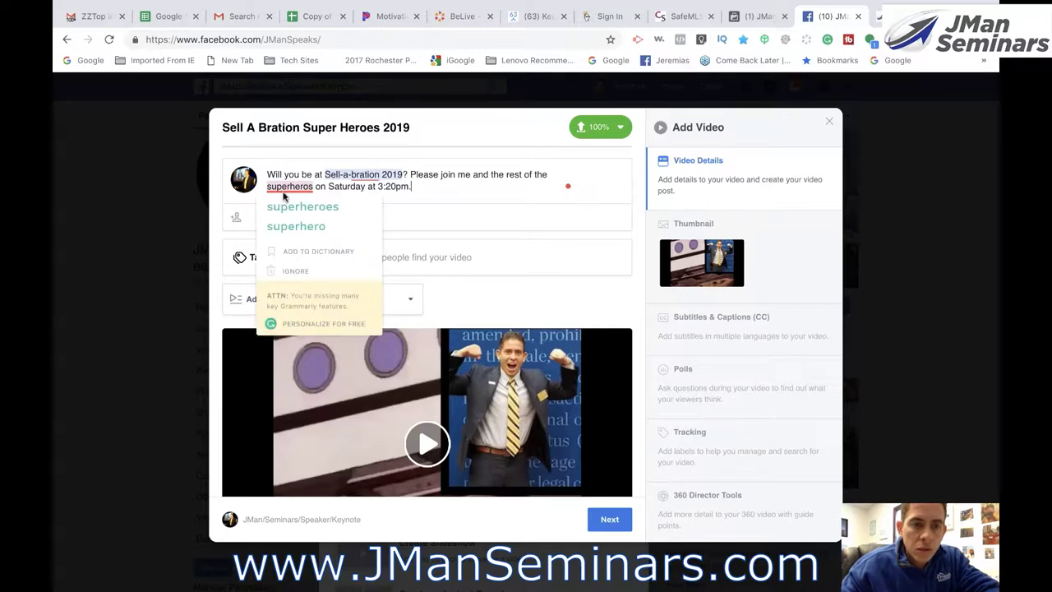
click(284, 207)
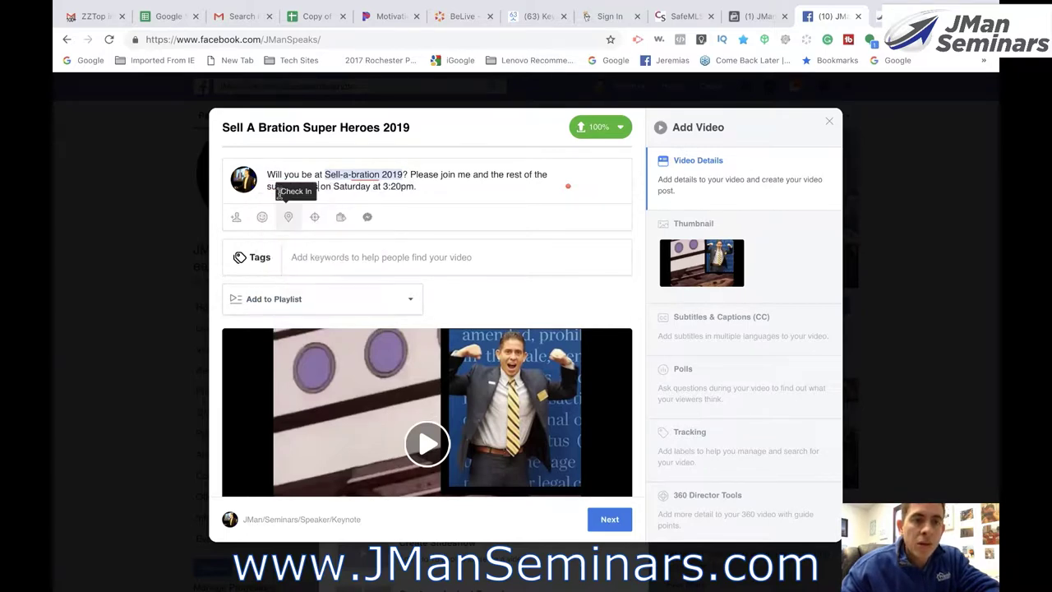
click(269, 186)
key(Delete)
text(S)
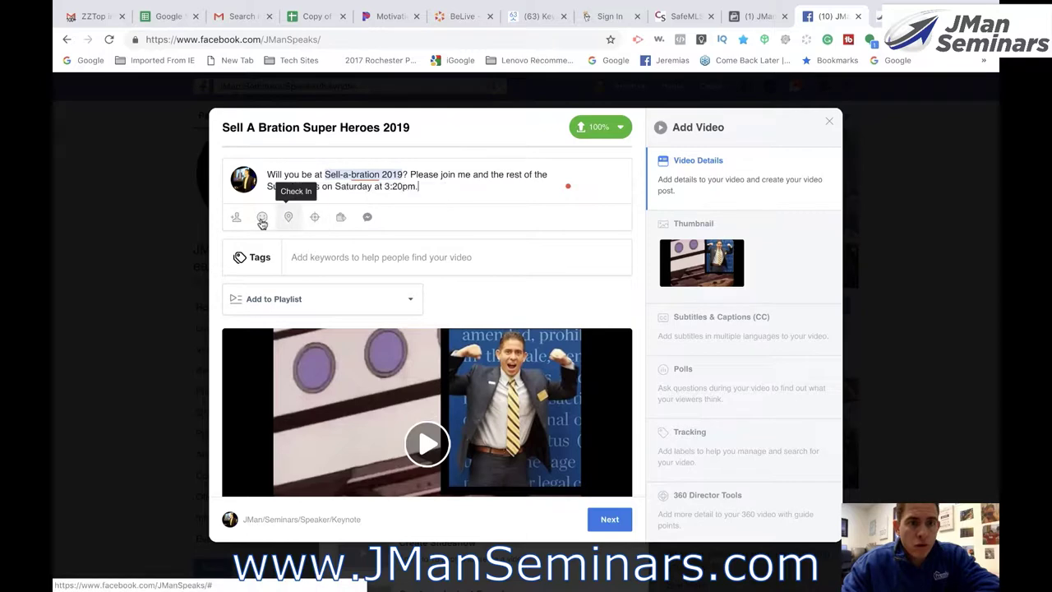
- Tag four friends as with you in the video, picking each from the name suggestions
click(236, 217)
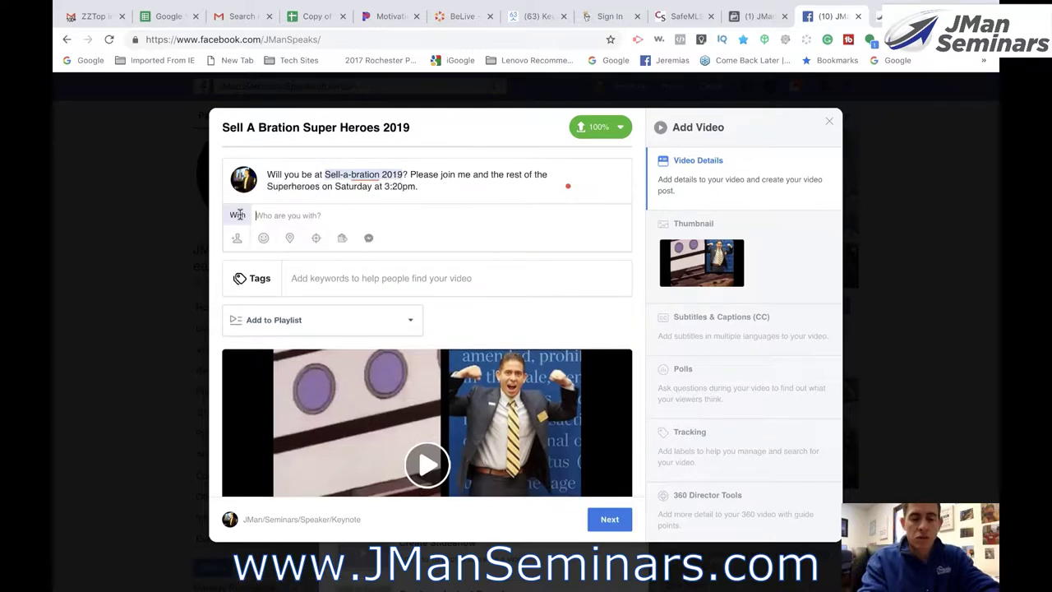
text(Leigh)
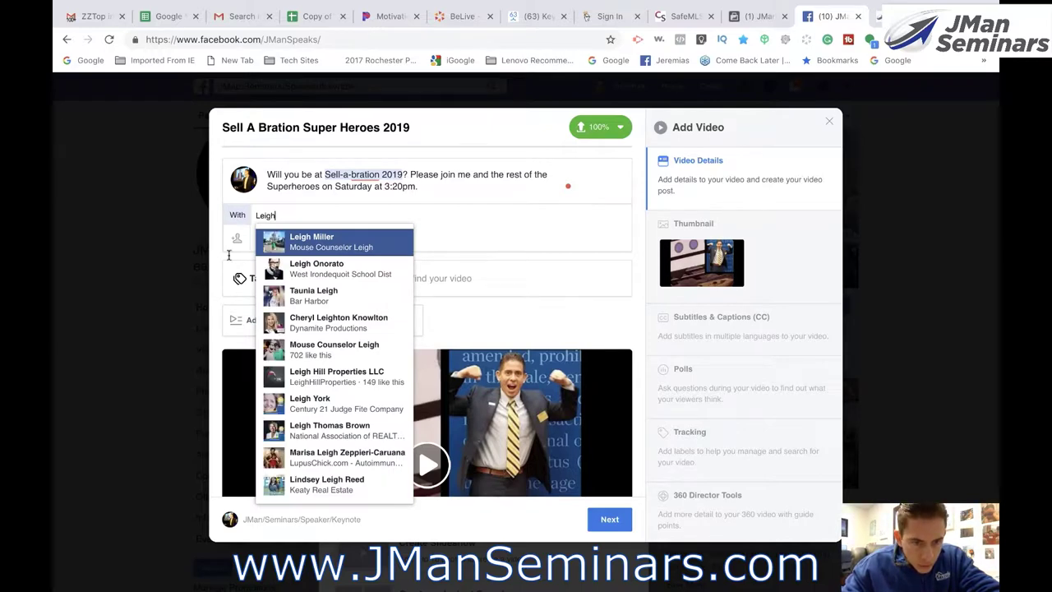
click(309, 402)
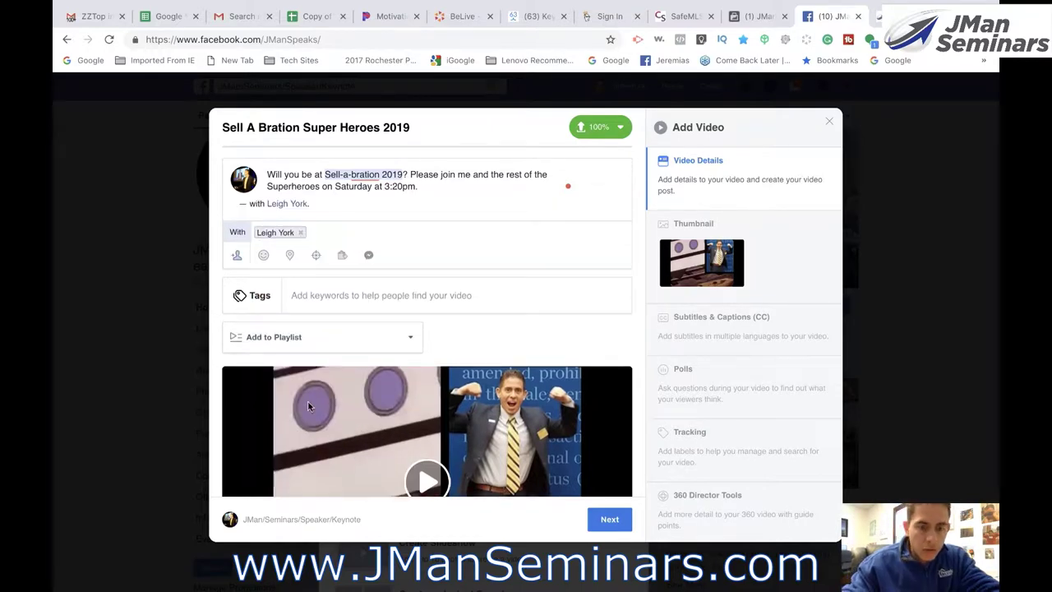
text(Brent)
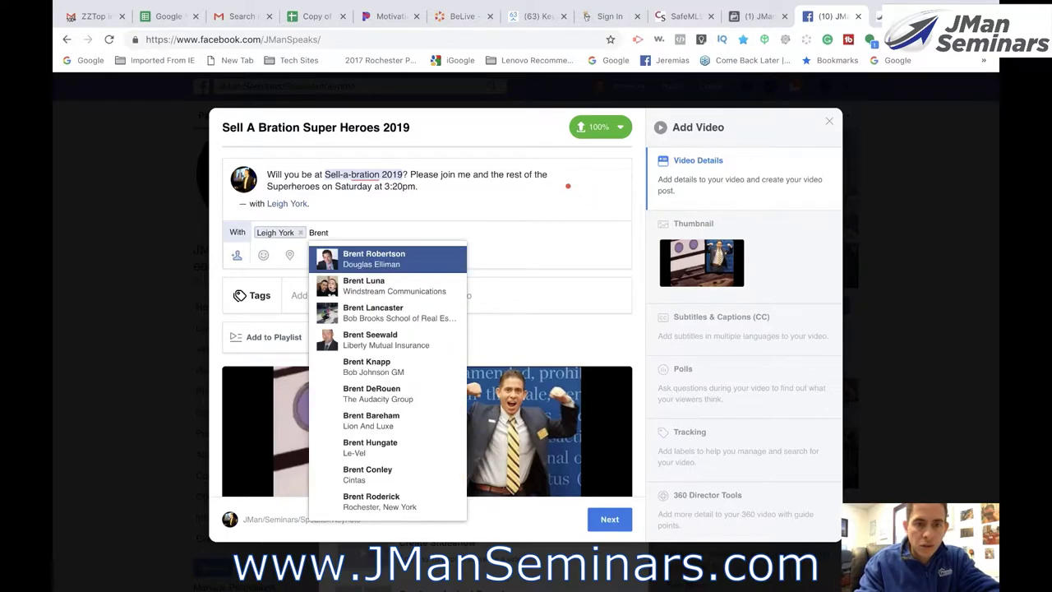
click(380, 313)
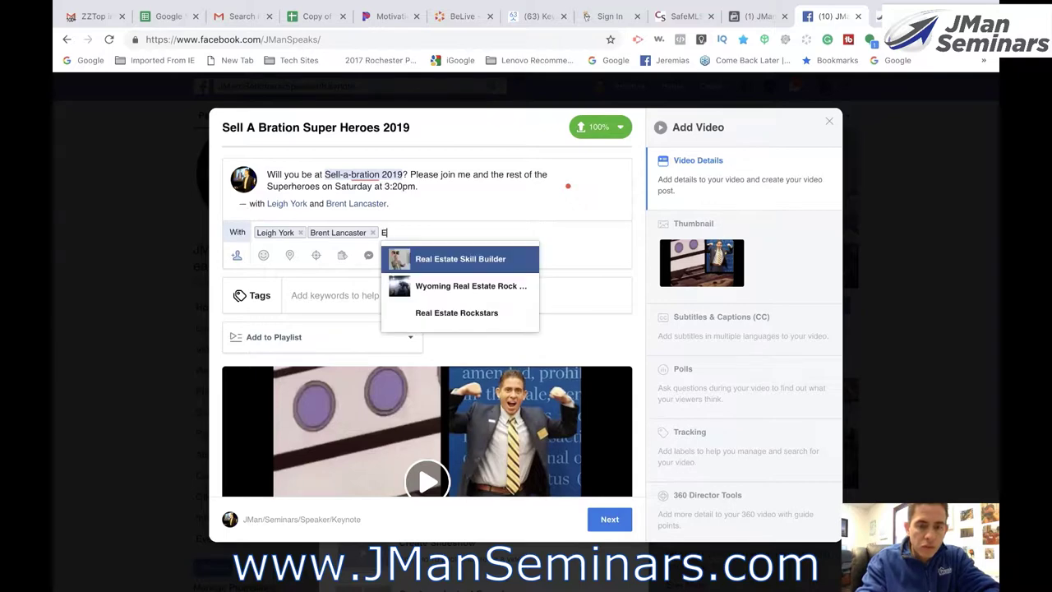
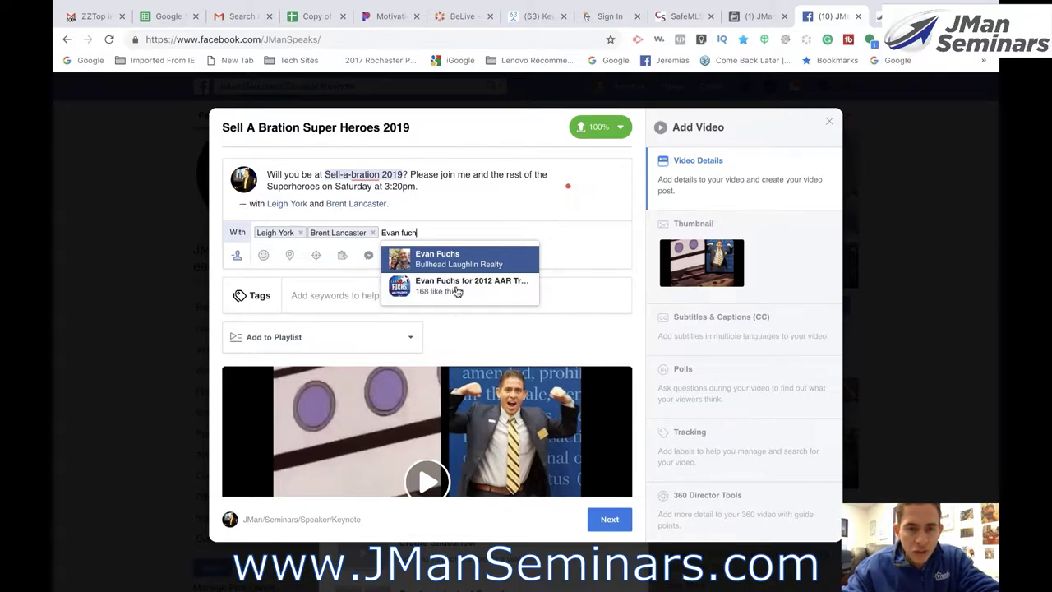
click(452, 262)
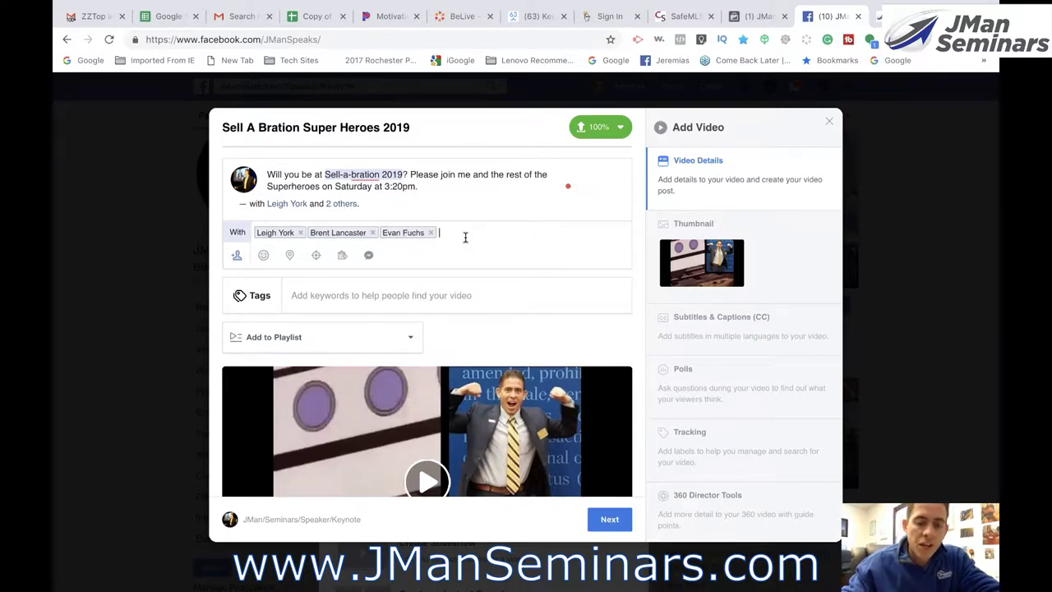
text(jere)
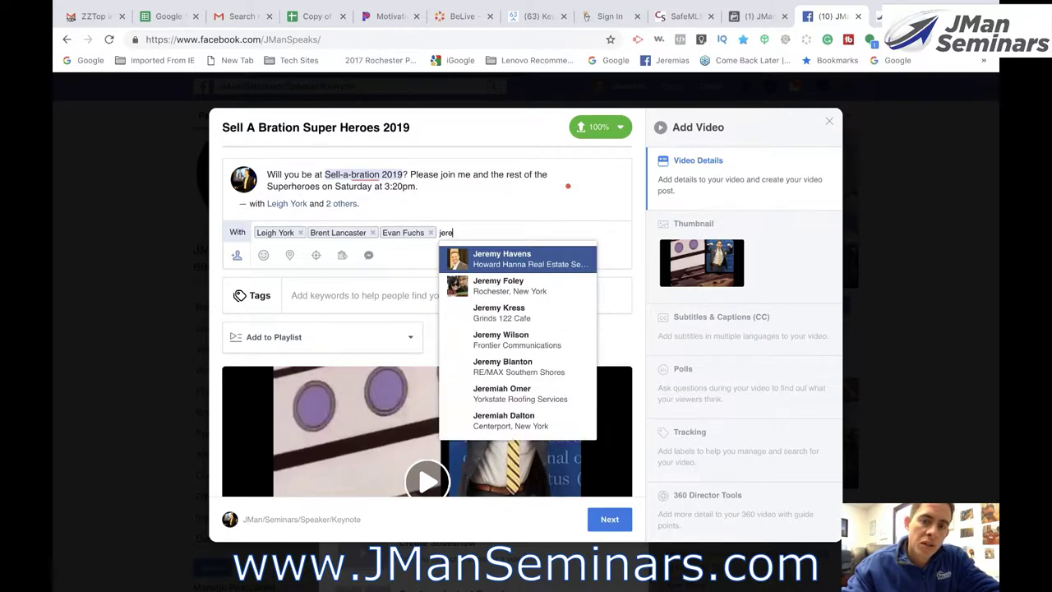
text(mias)
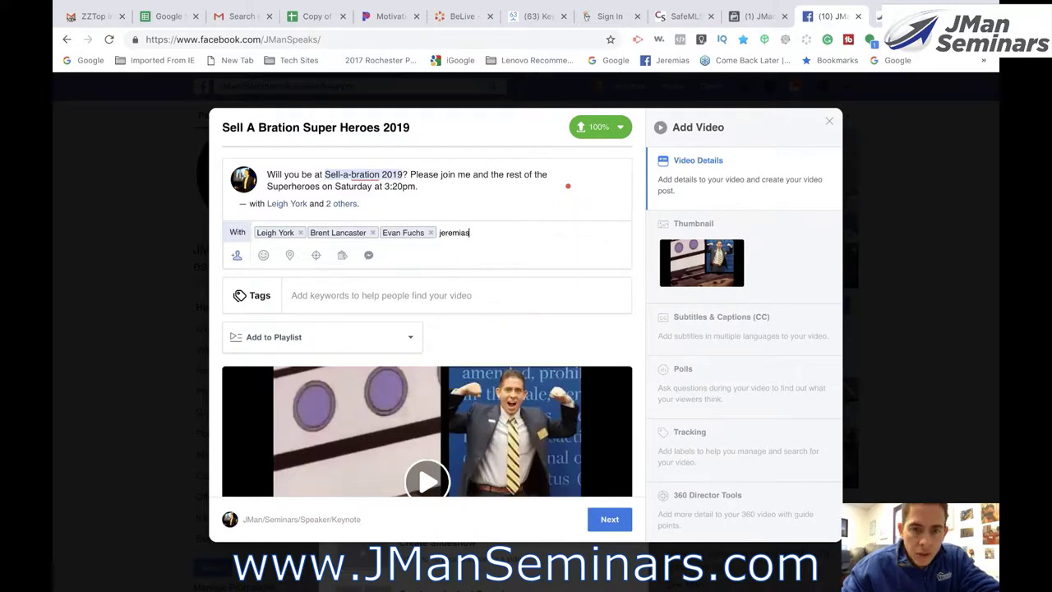
key(Return)
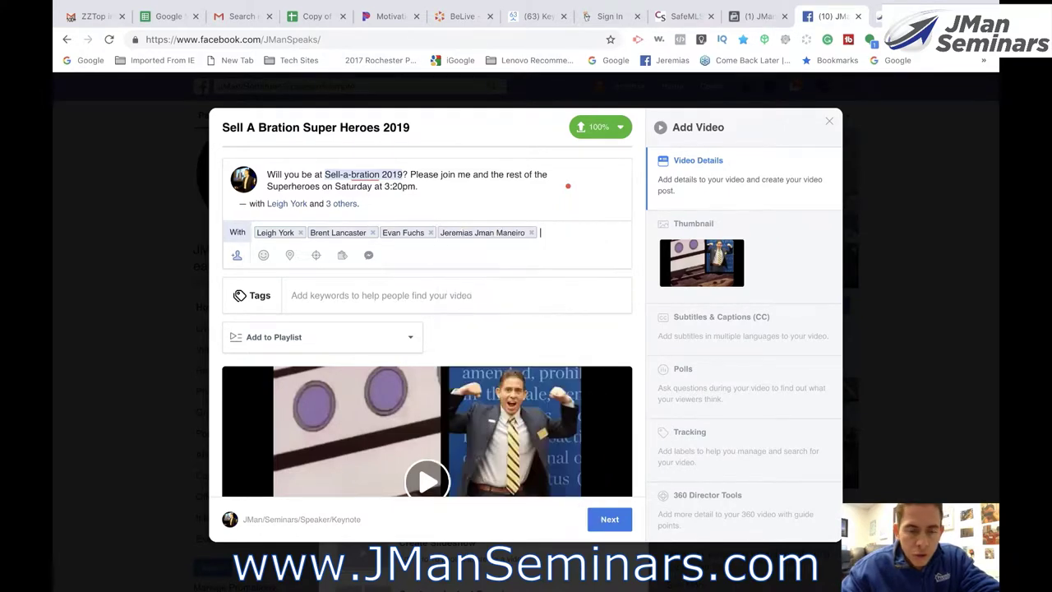
click(289, 255)
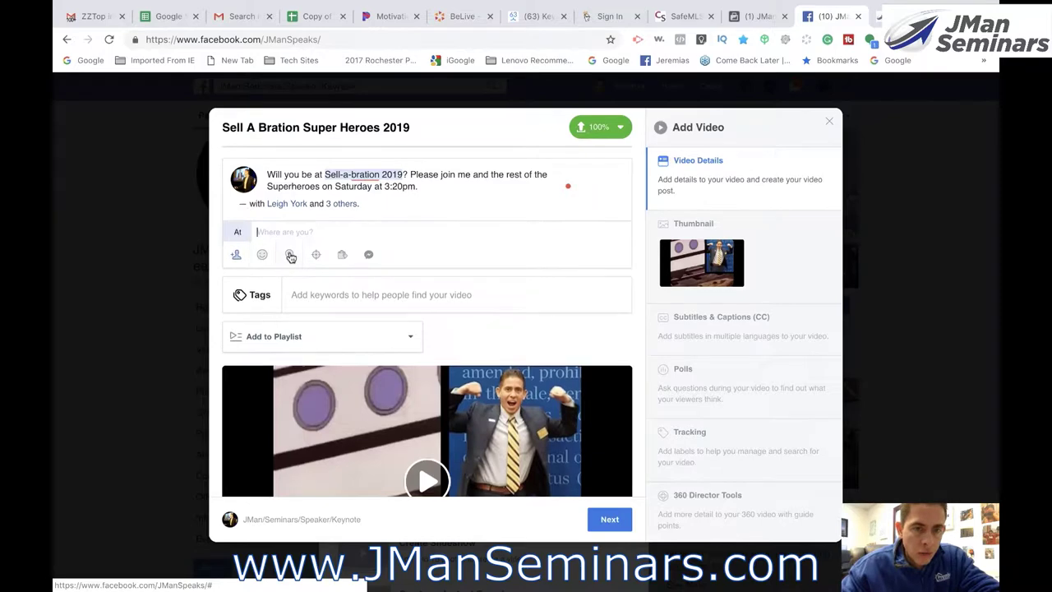
text(se)
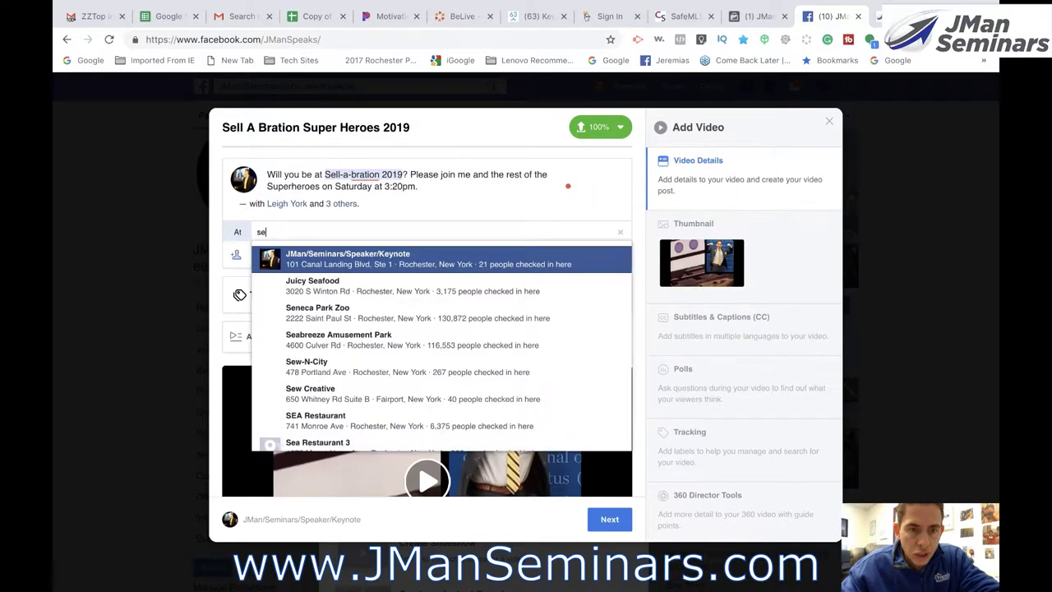
text(ll)
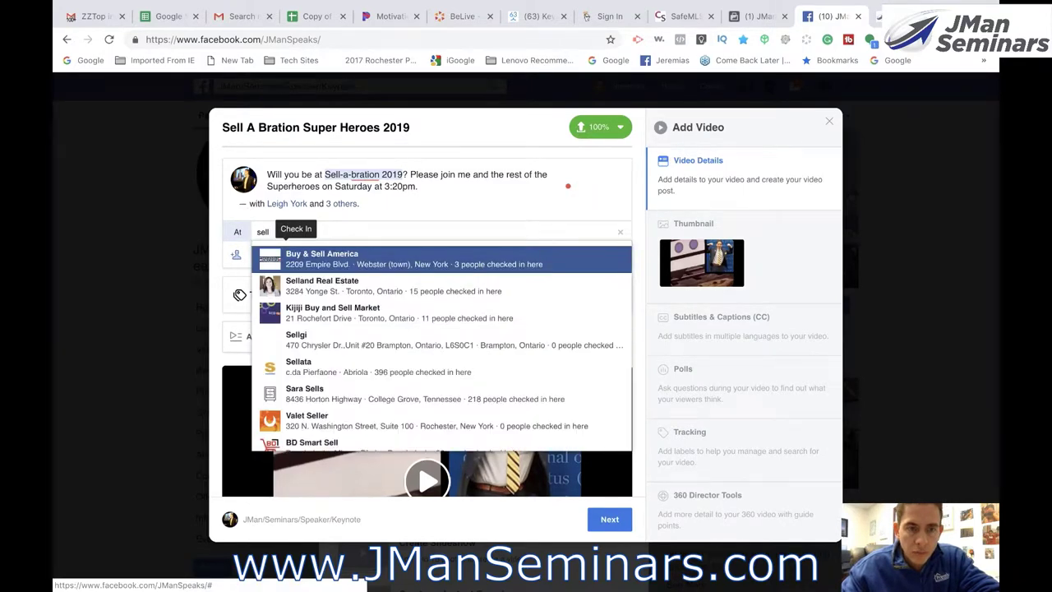
text(-a)
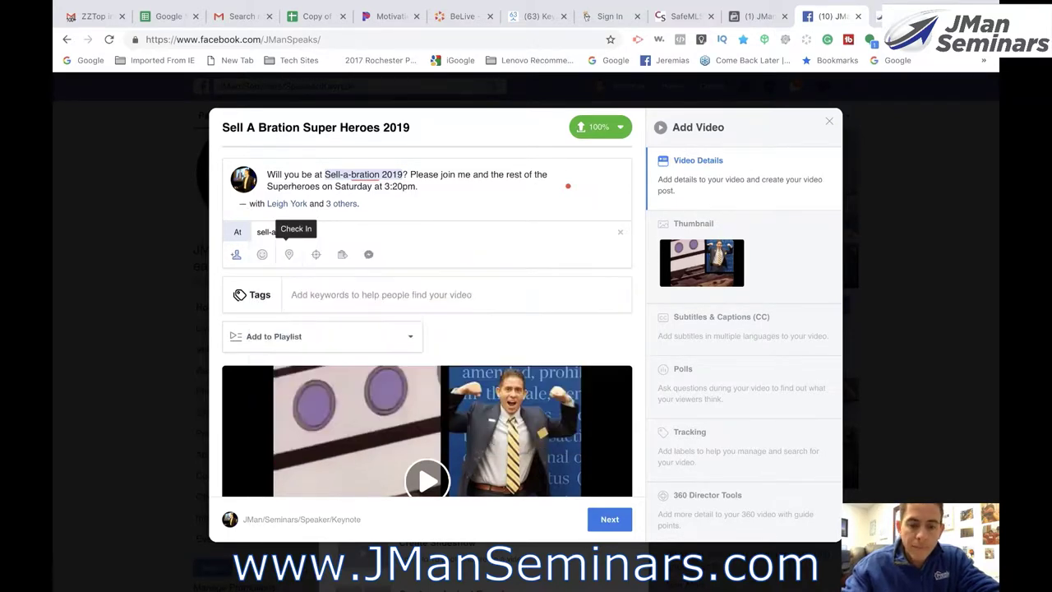
text(-br)
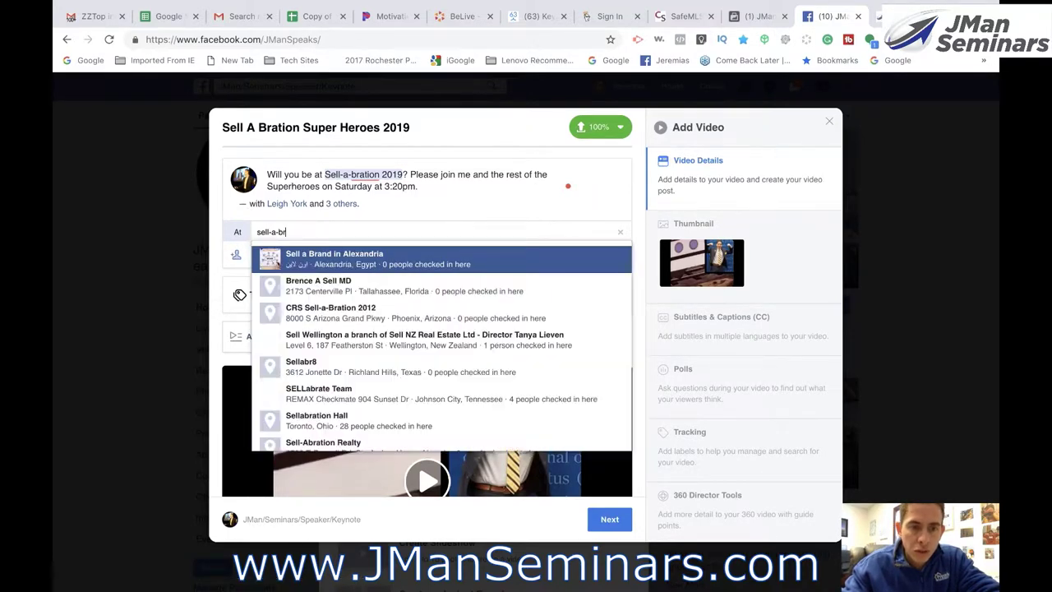
text(ation)
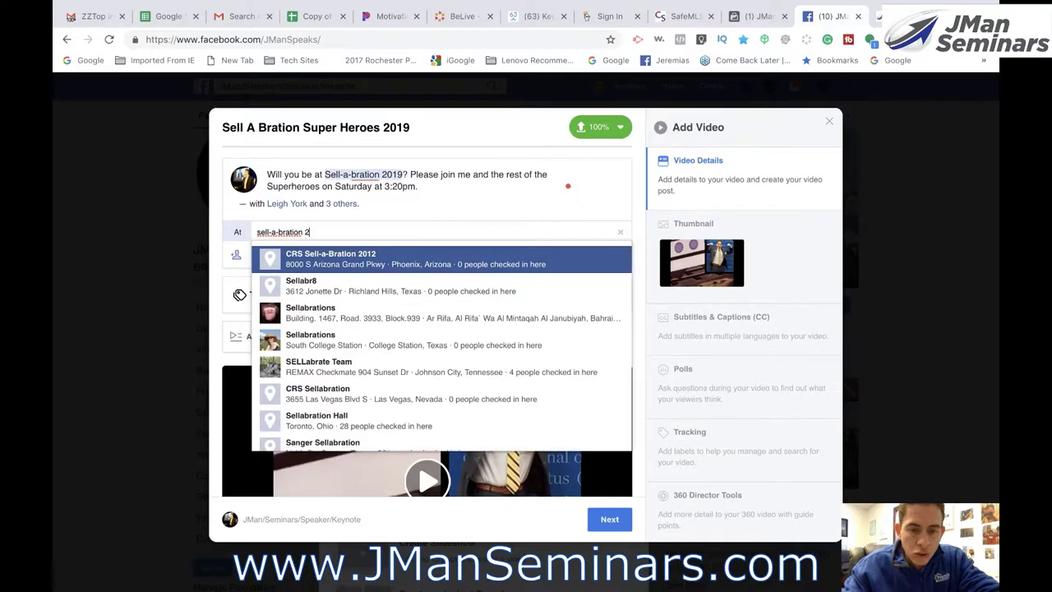
text( 2019)
key(BackSpace)
key(BackSpace)
key(BackSpace)
key(BackSpace)
key(BackSpace)
key(BackSpace)
key(BackSpace)
key(BackSpace)
key(BackSpace)
key(BackSpace)
key(BackSpace)
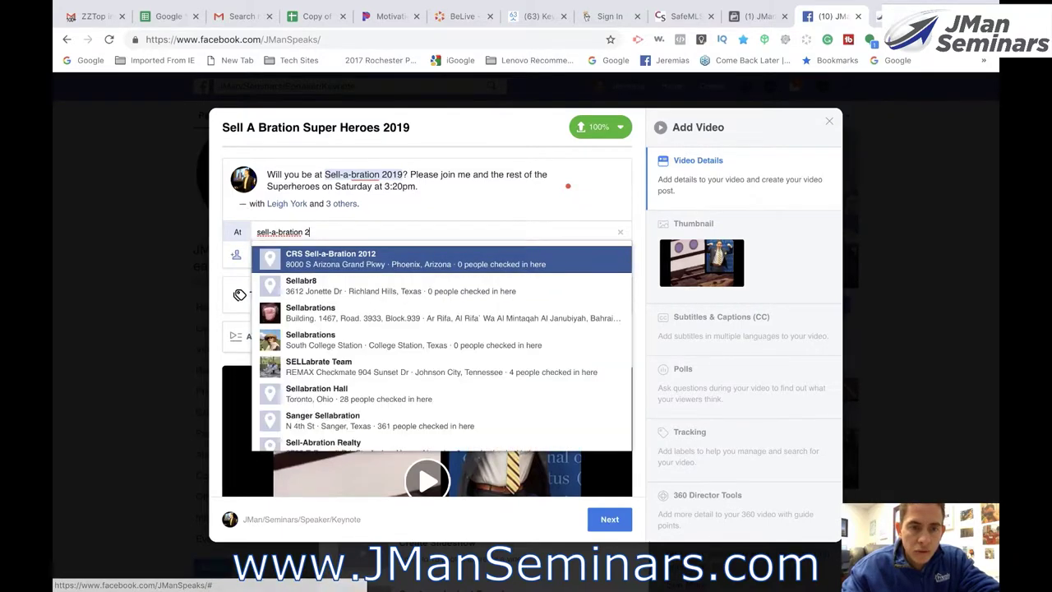
key(BackSpace)
key(BackSpace)
key(BackSpace)
key(BackSpace)
key(BackSpace)
key(BackSpace)
key(BackSpace)
key(BackSpace)
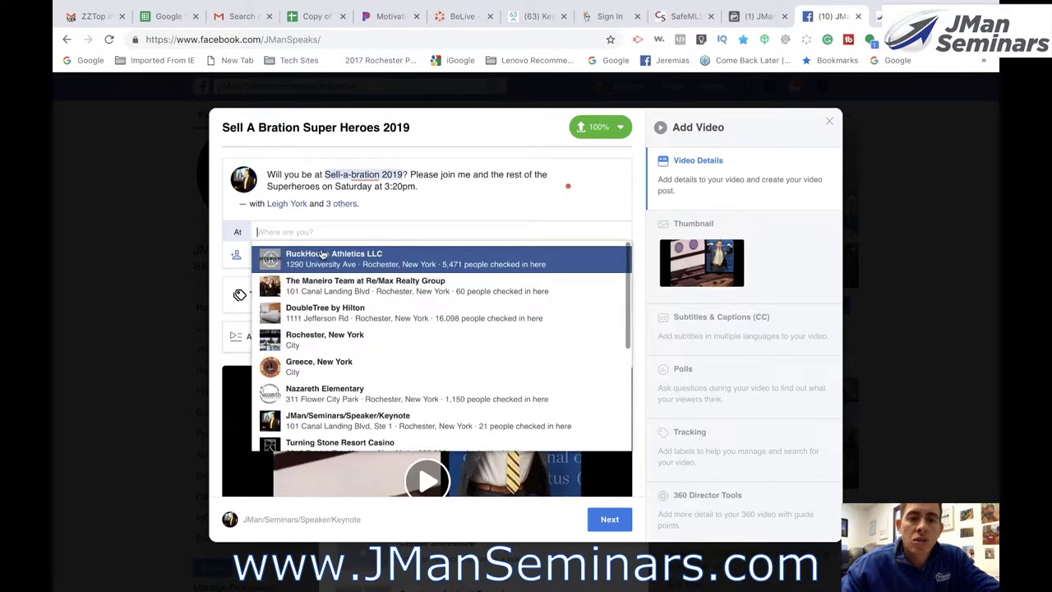
click(414, 197)
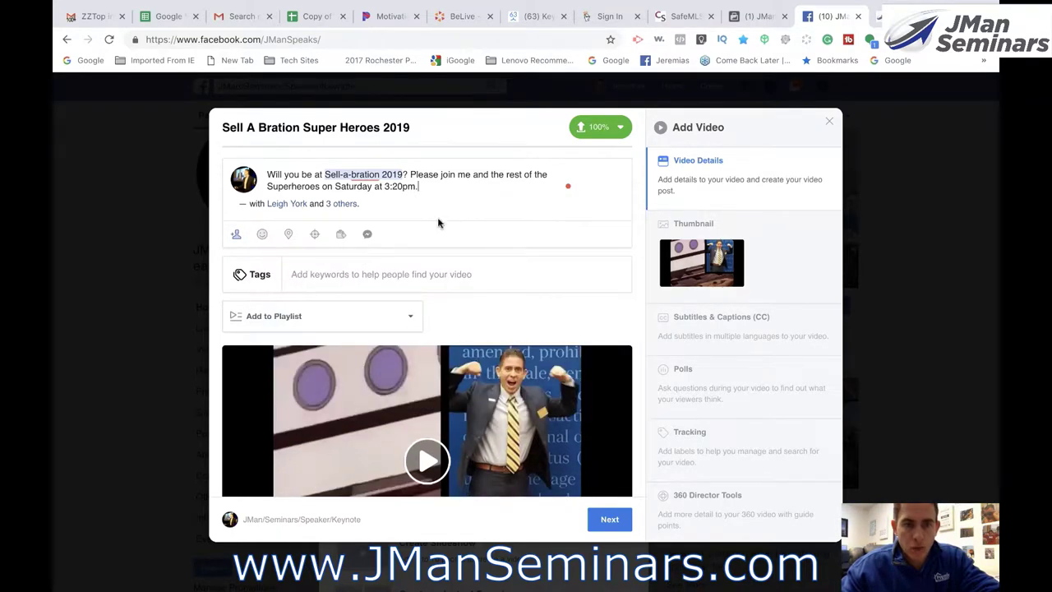
- Add a line break after the description's question and add tags Ciudad Real and Real Estate & Rental Listings
click(408, 174)
key(Return)
key(Return)
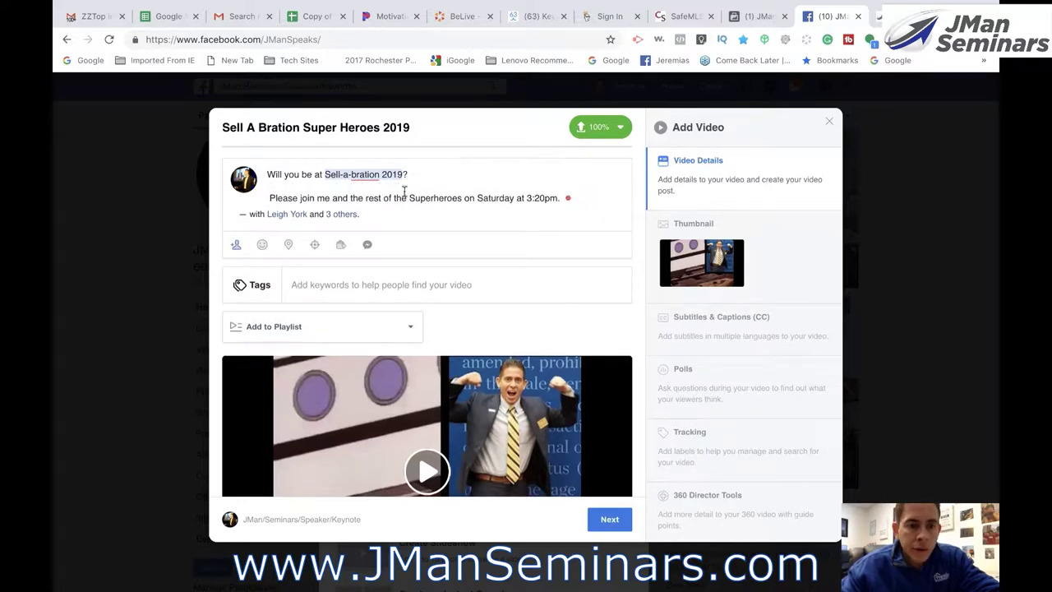
click(349, 283)
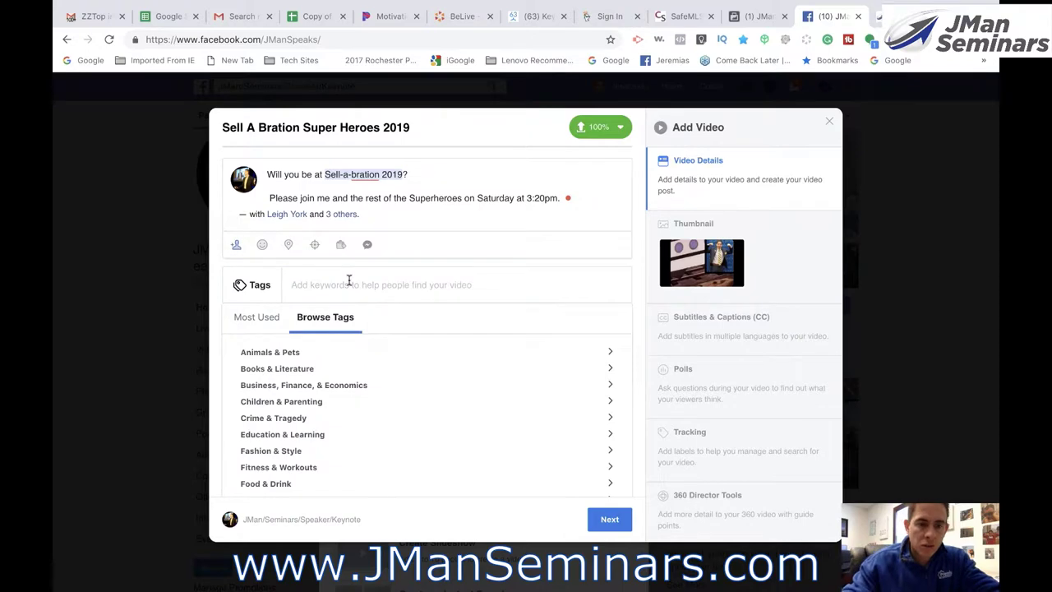
text(real)
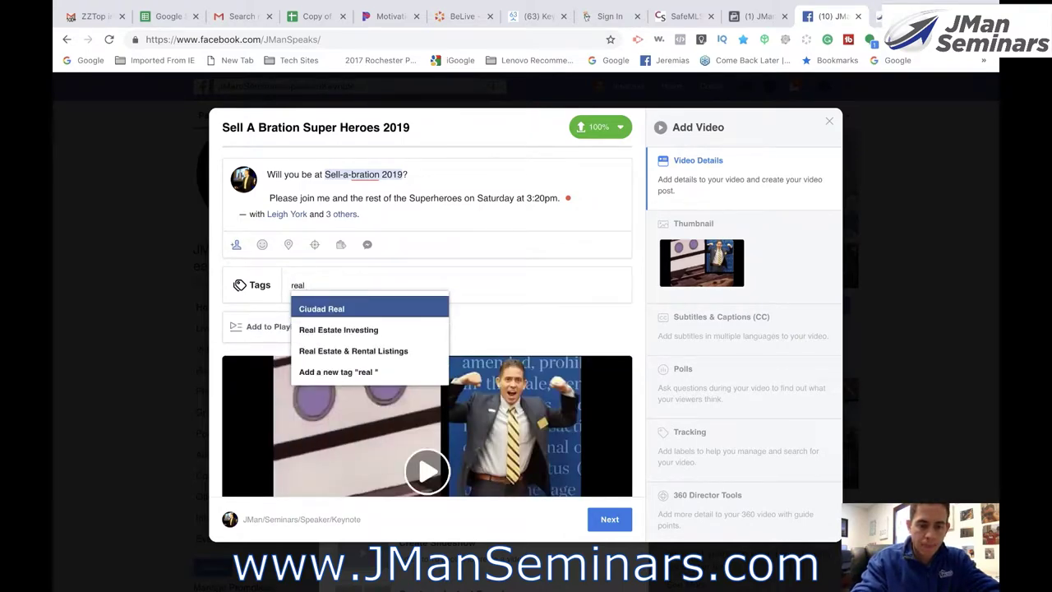
key(Return)
text(real e)
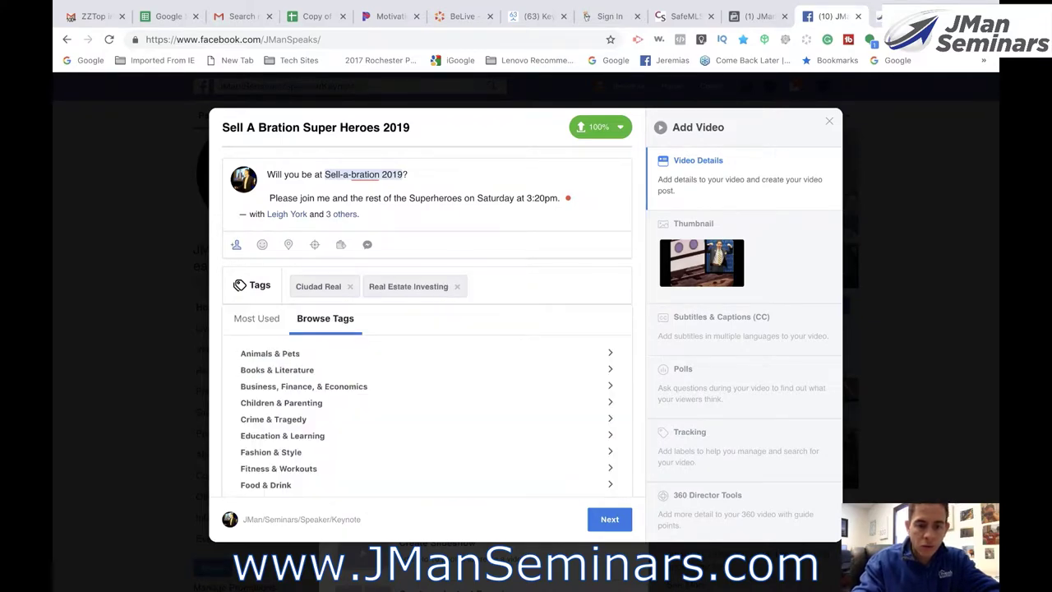
text(real)
key(Down)
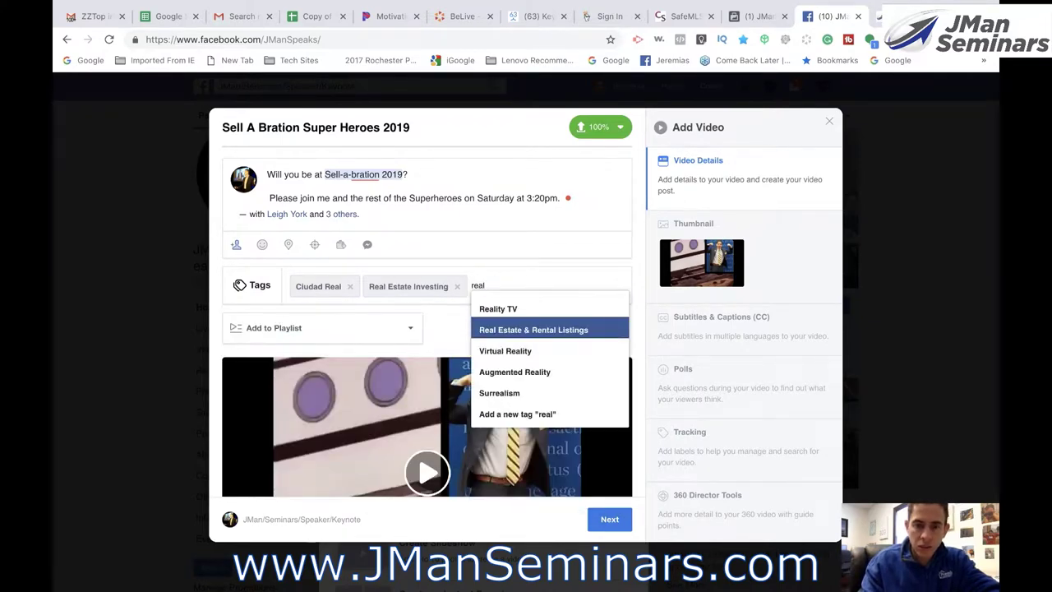
key(Return)
- Add the tags Adult & Continuing Education, Las Vegas Strip and Education Technology
text(Ali)
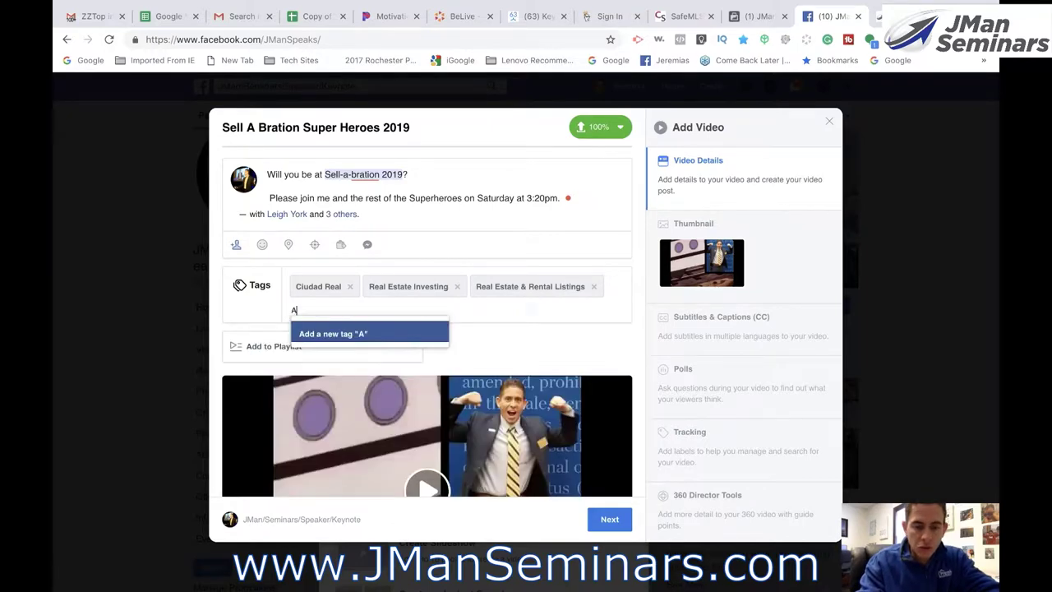
key(BackSpace)
key(BackSpace)
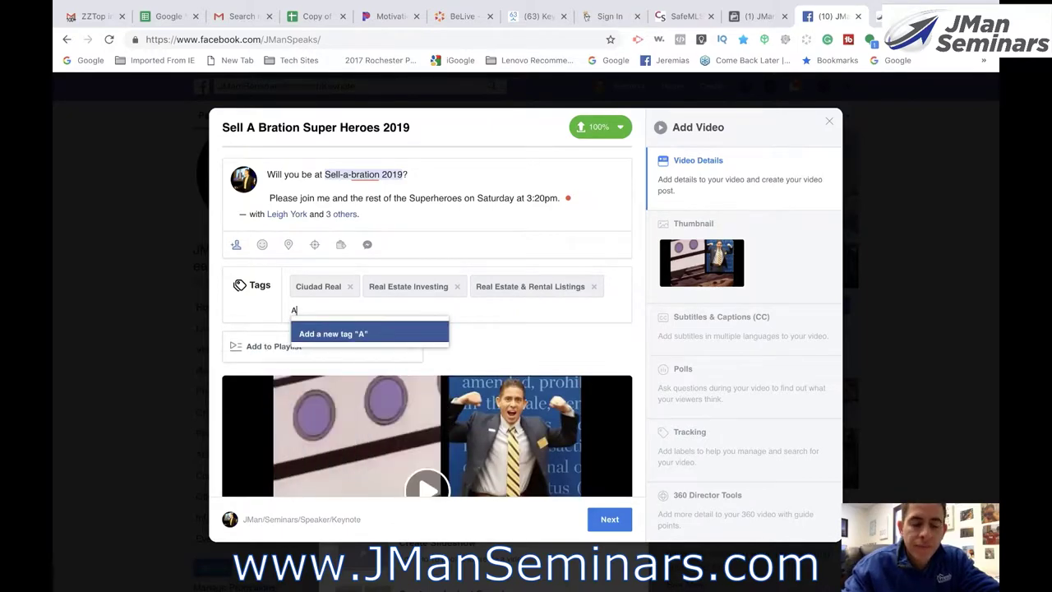
text(dult)
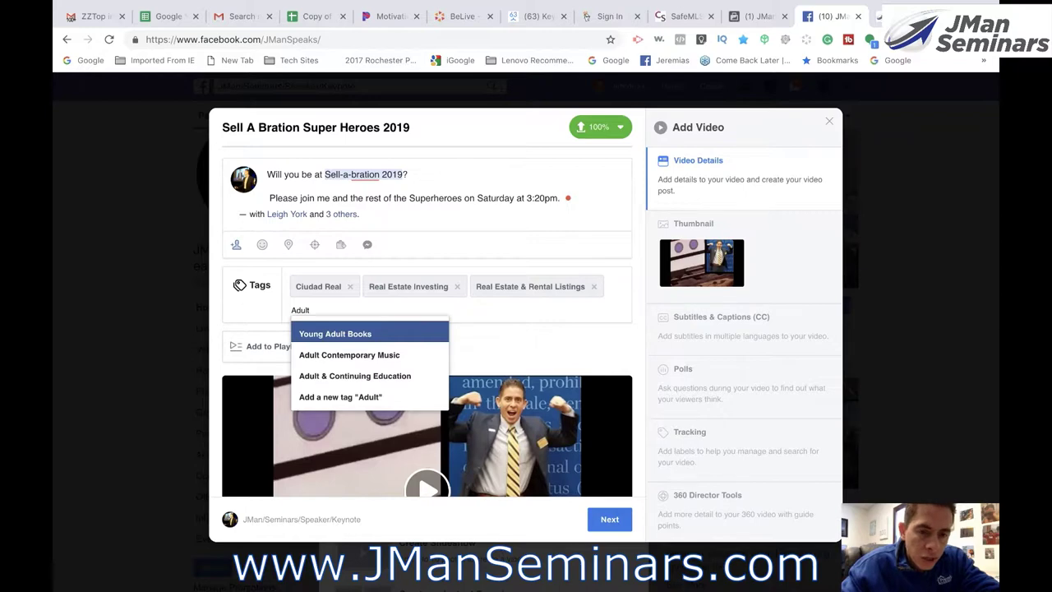
click(318, 376)
text(las)
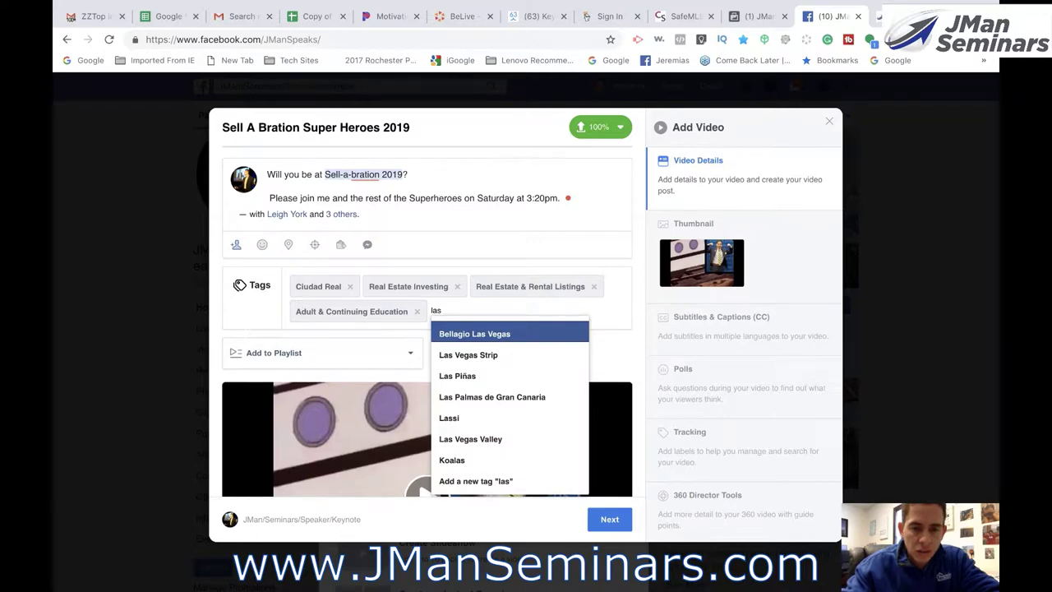
click(488, 357)
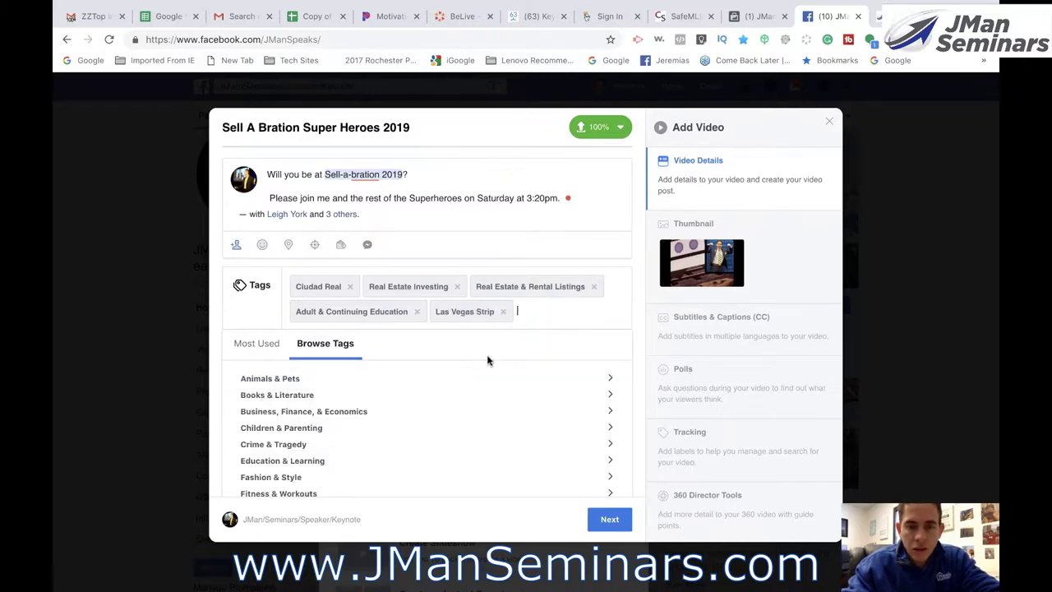
text(techn)
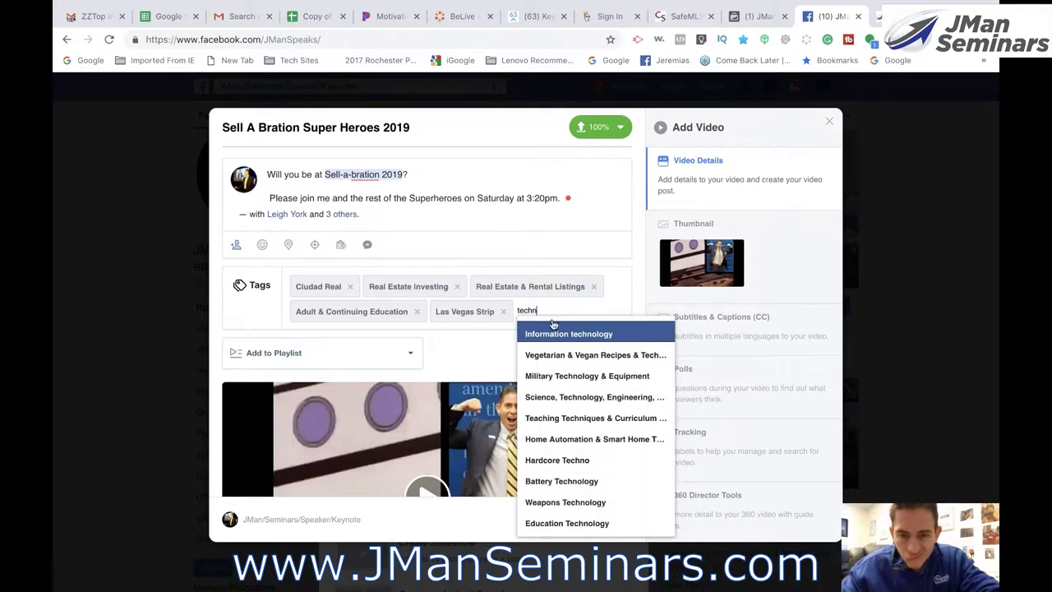
click(555, 523)
- Assign the video to the Course Promotions playlist, then go to the Thumbnail section
scroll(493, 333, down, 4)
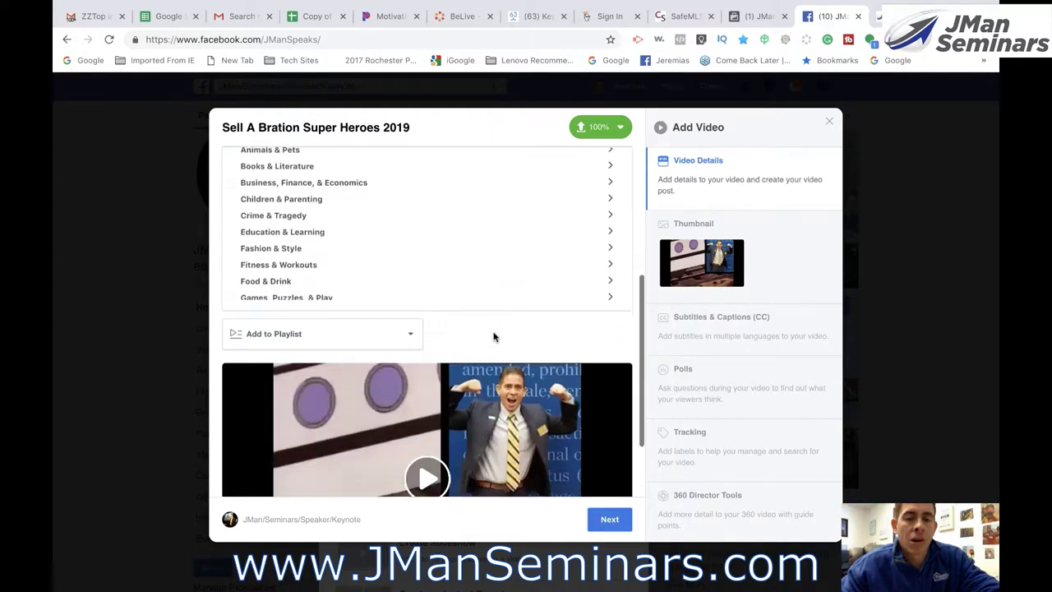
click(364, 290)
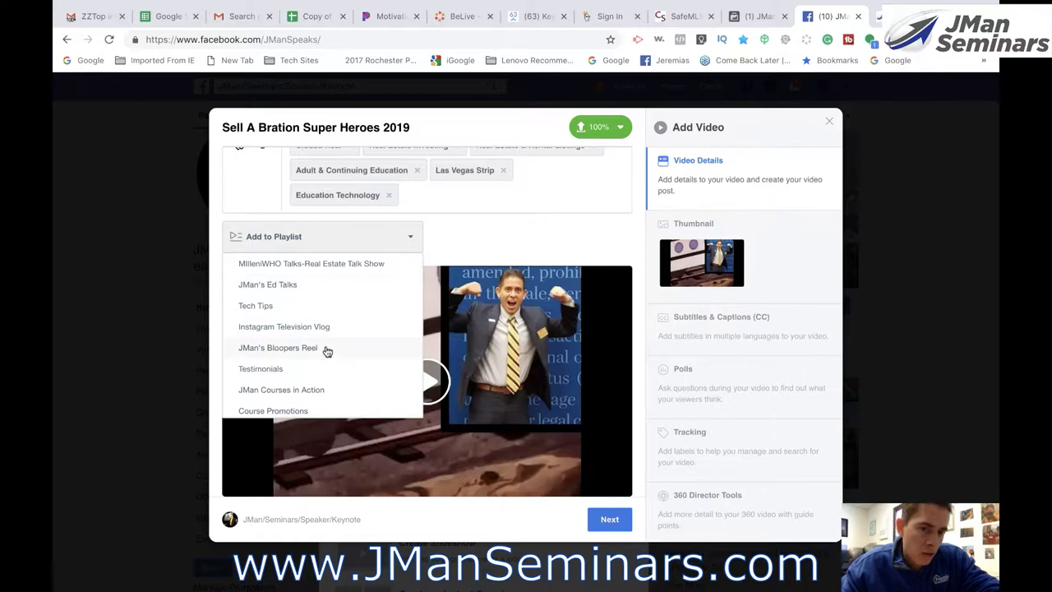
scroll(326, 351, down, 1)
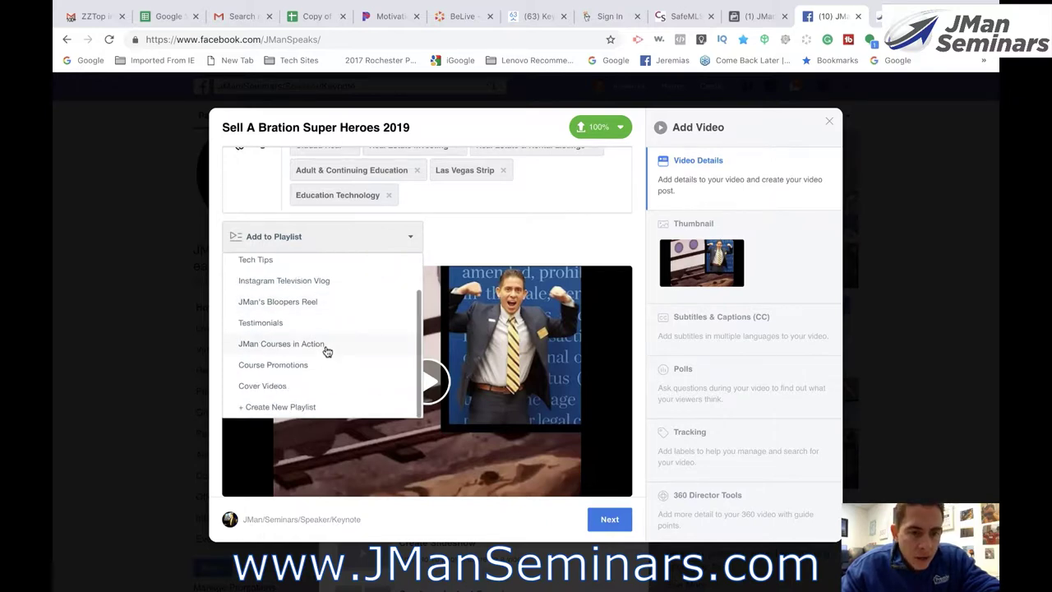
click(301, 364)
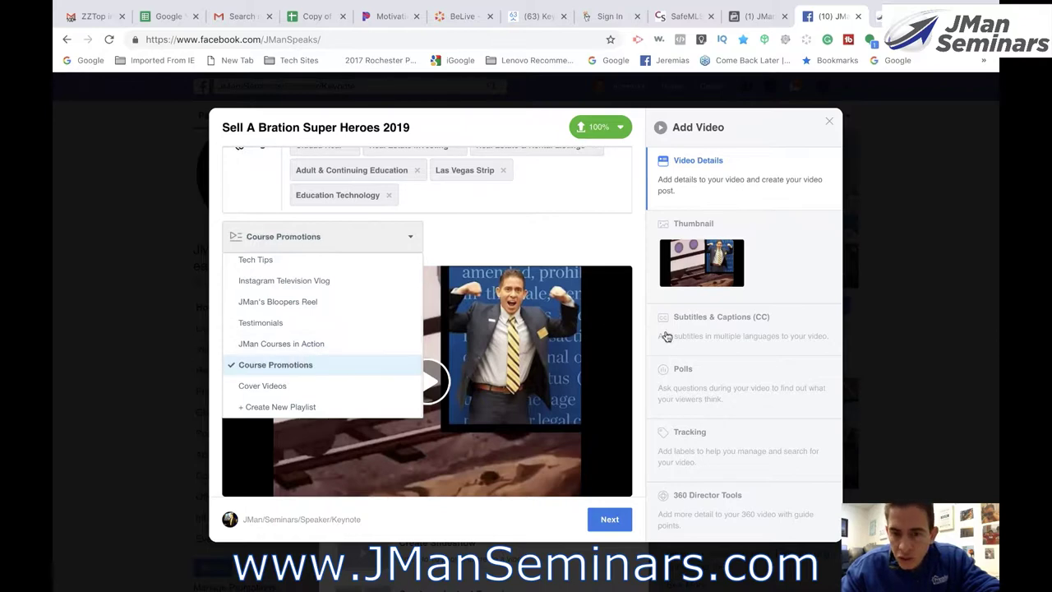
click(634, 260)
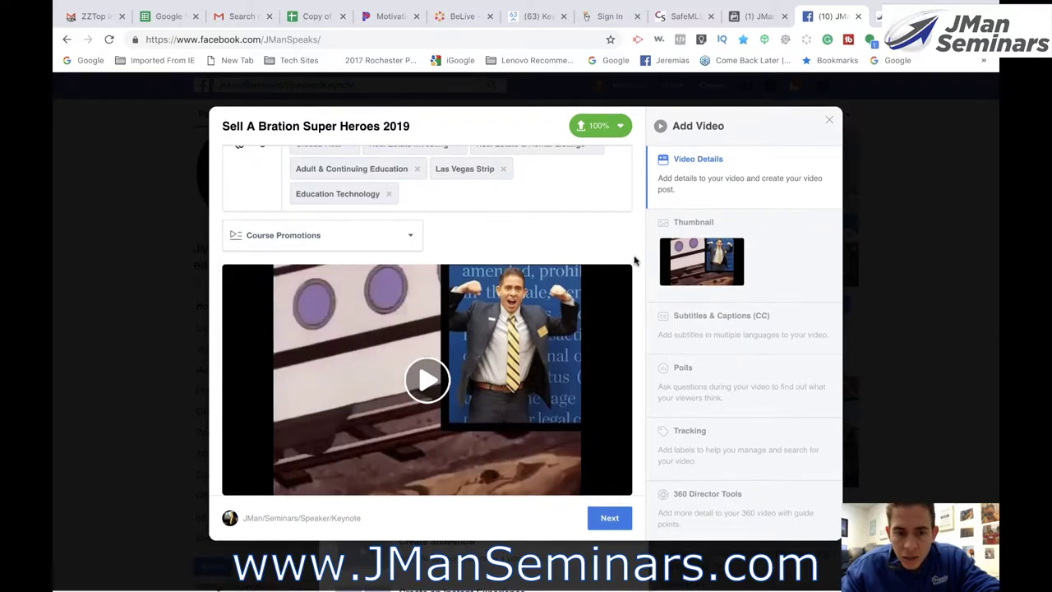
click(720, 265)
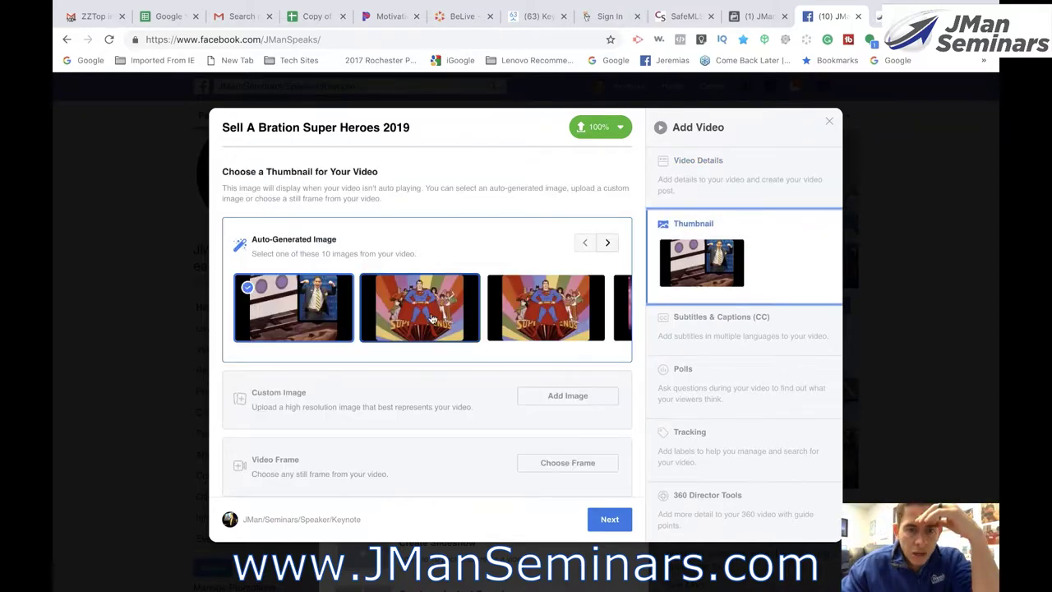
- Choose the second auto-generated Superman frame as thumbnail and continue to Publishing Options
click(433, 318)
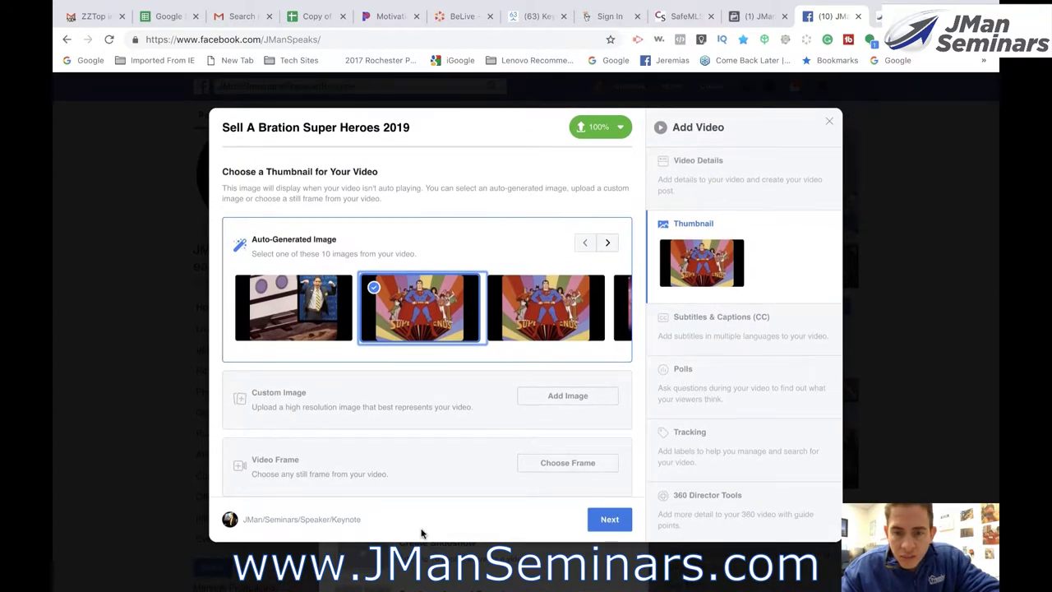
click(612, 522)
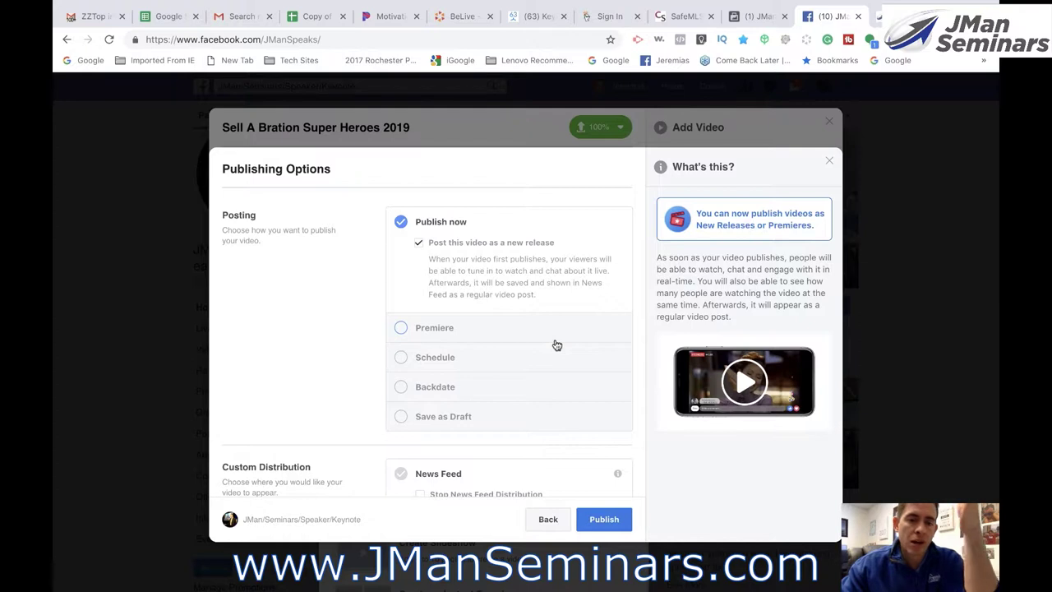
- Schedule the video as a Premiere starting at 10:15 PM on Jan 31, 2019, and publish it
click(401, 328)
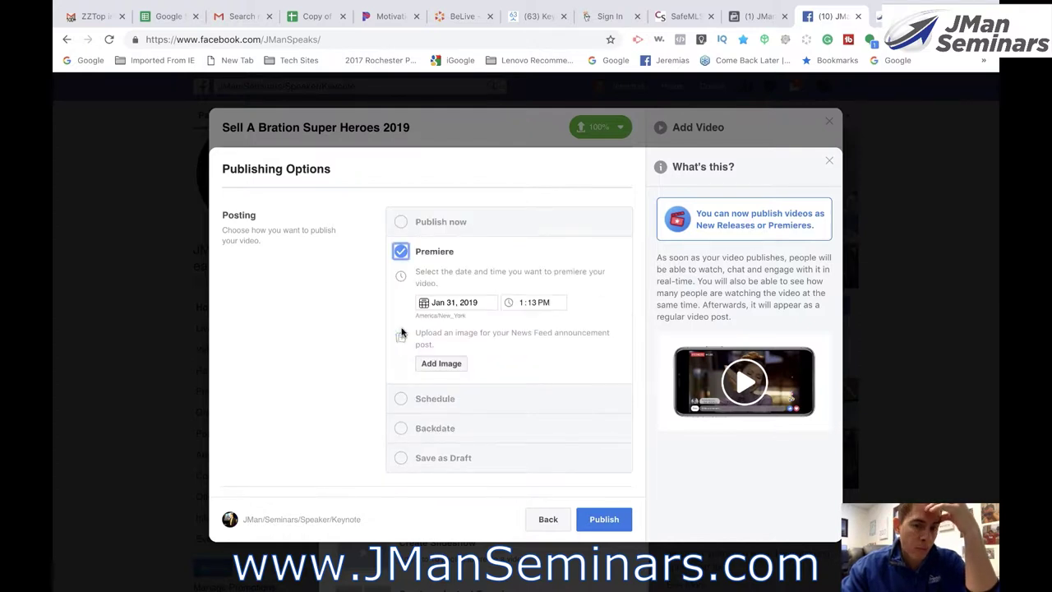
click(514, 303)
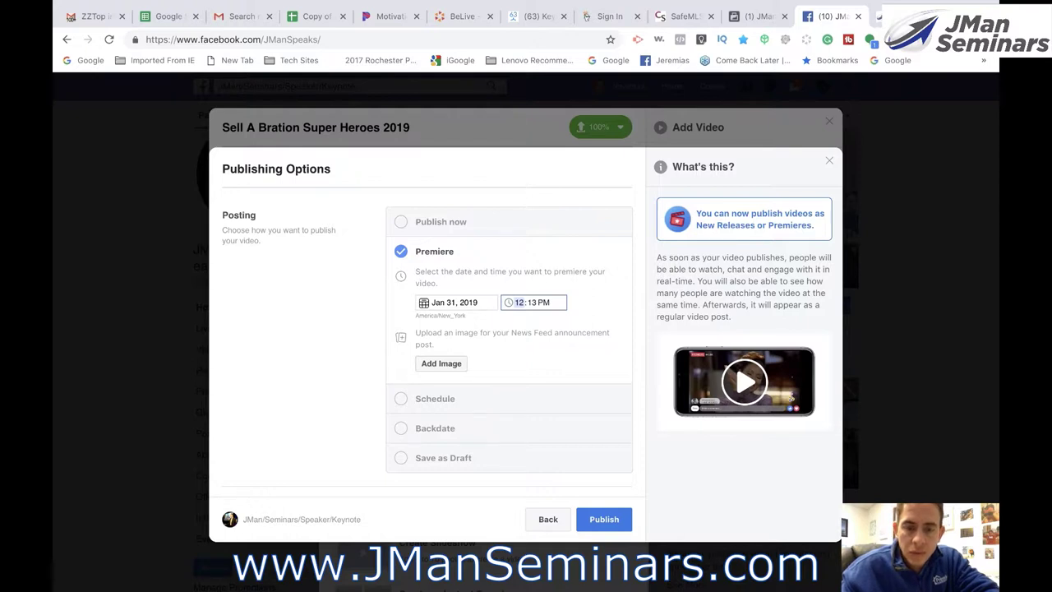
text(10:15)
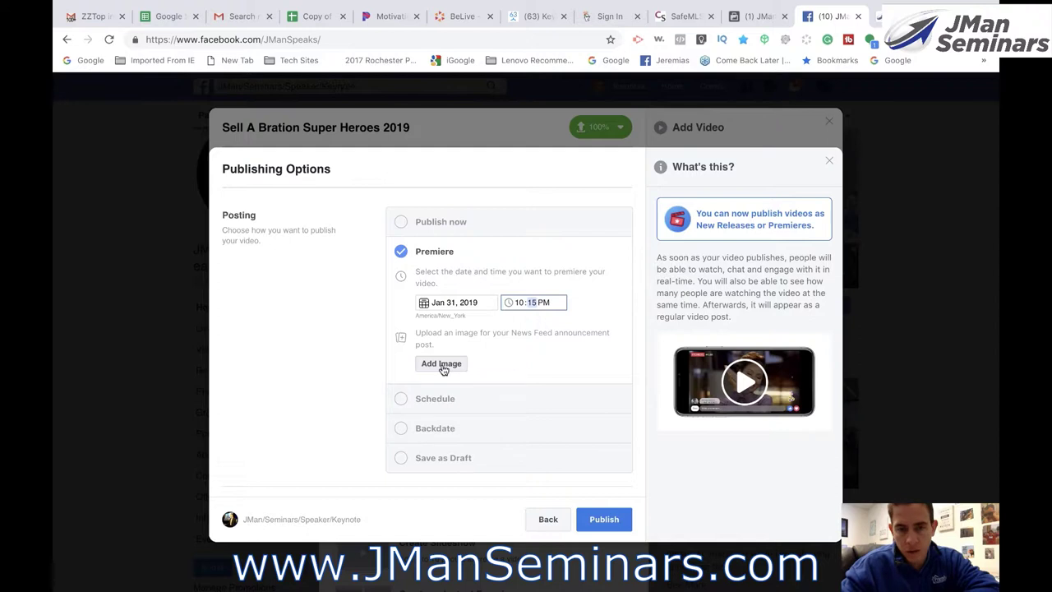
click(539, 368)
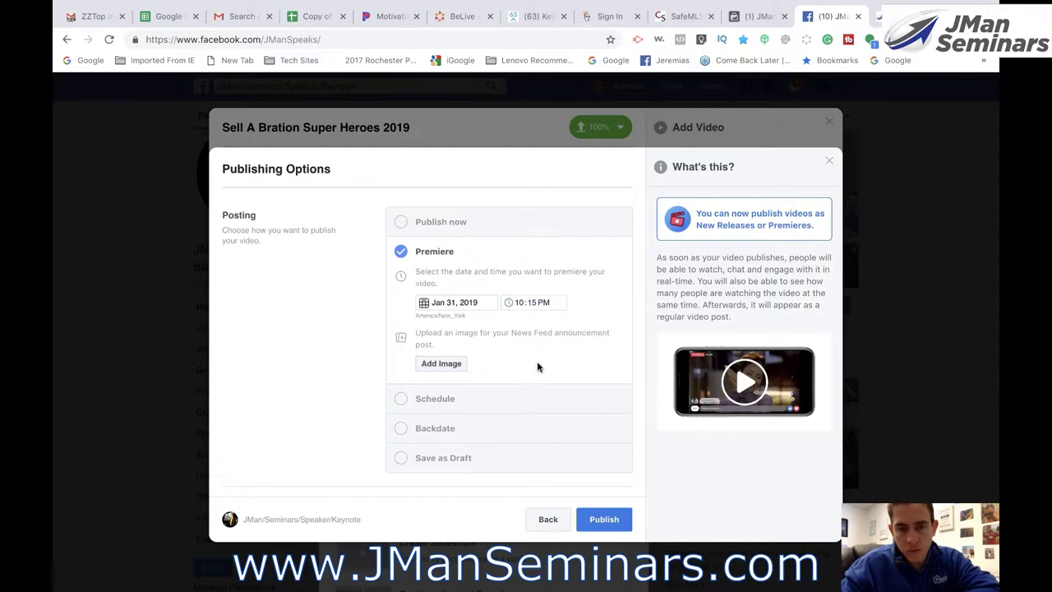
click(610, 520)
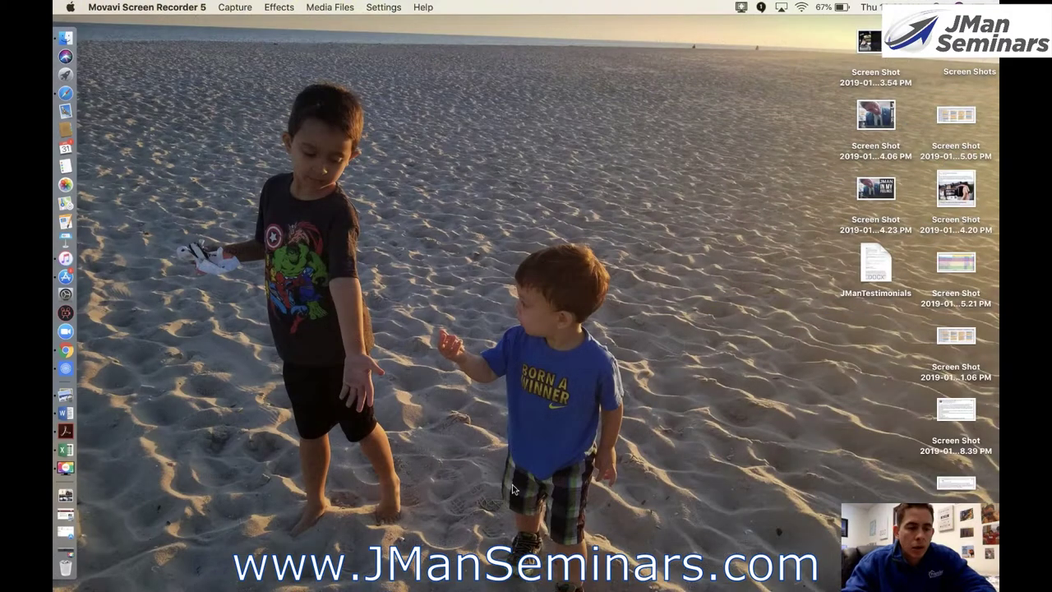
- Return to Chrome to see the new Sell A Bration Super Heroes 2019 premiere post
click(65, 351)
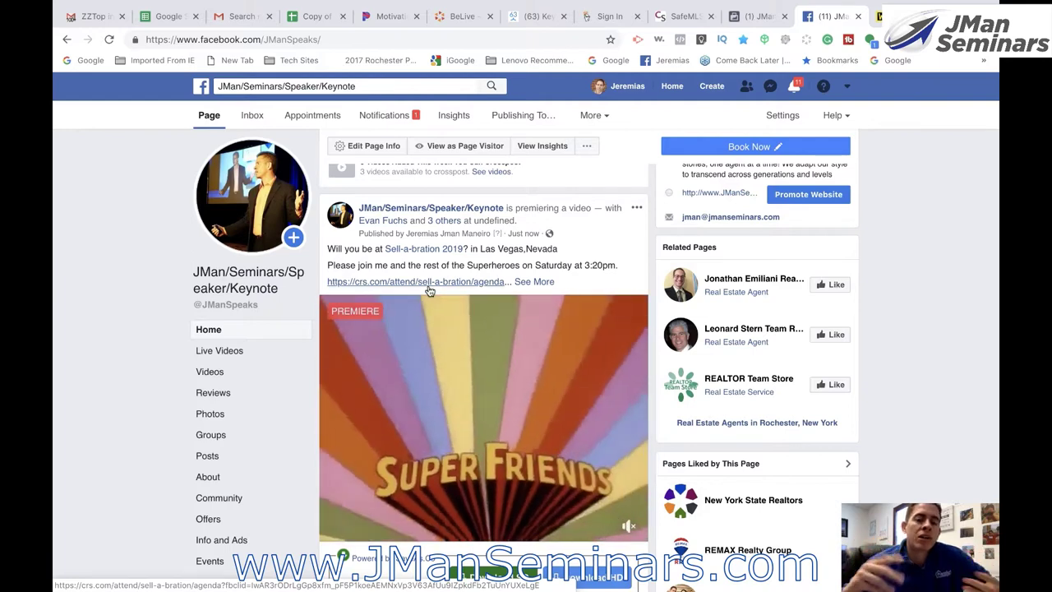
scroll(428, 290, down, 3)
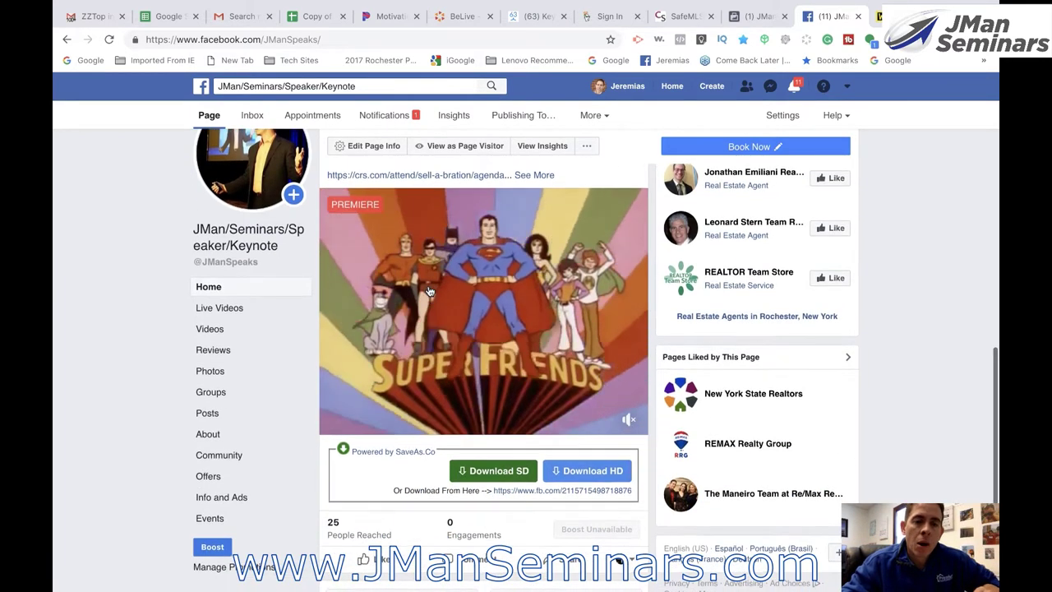
scroll(428, 290, up, 1)
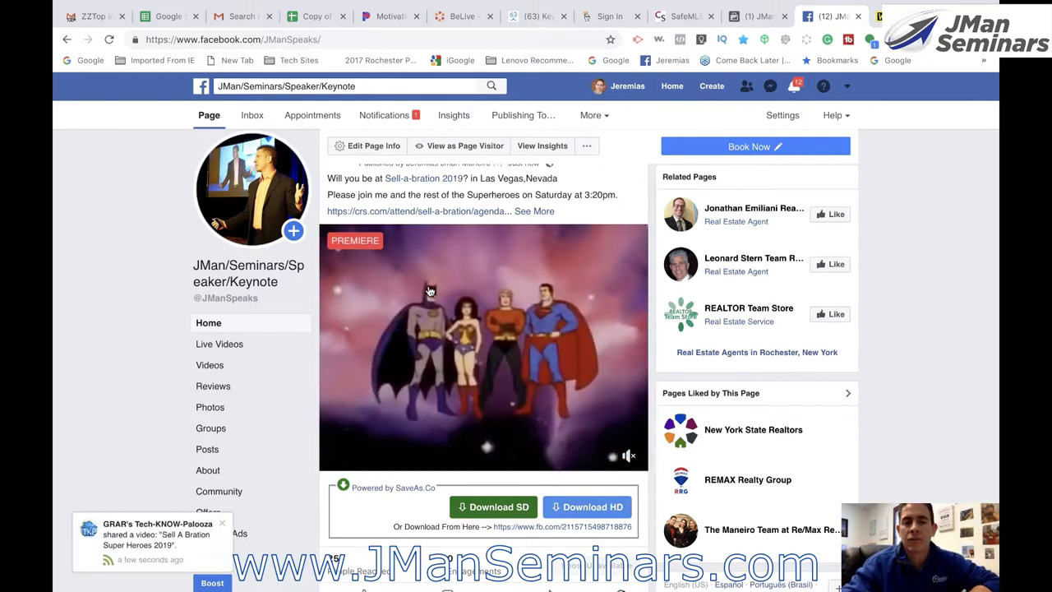
scroll(428, 291, down, 2)
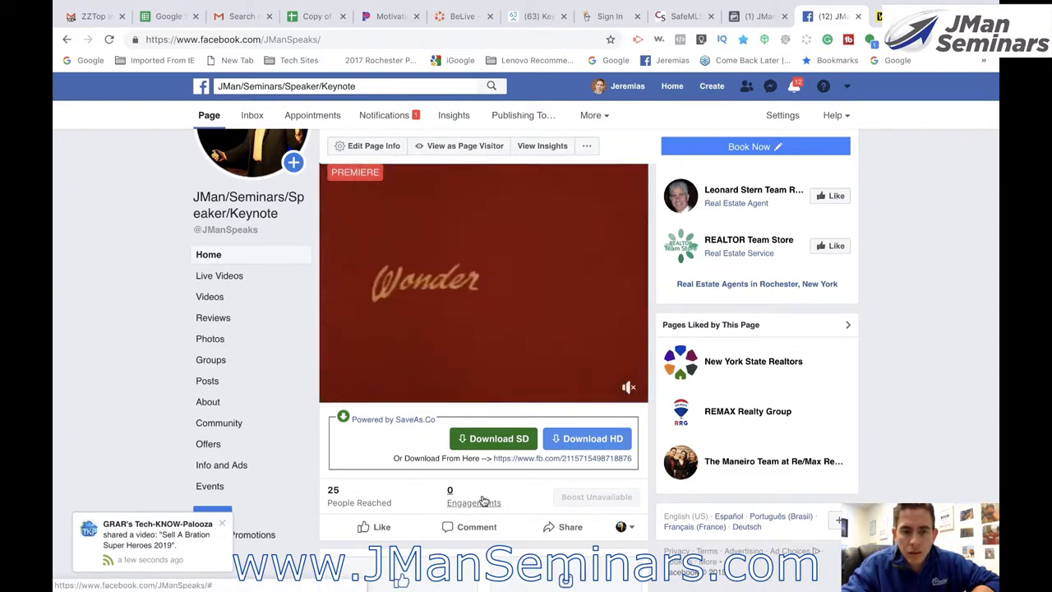
scroll(482, 499, up, 1)
scroll(484, 501, up, 1)
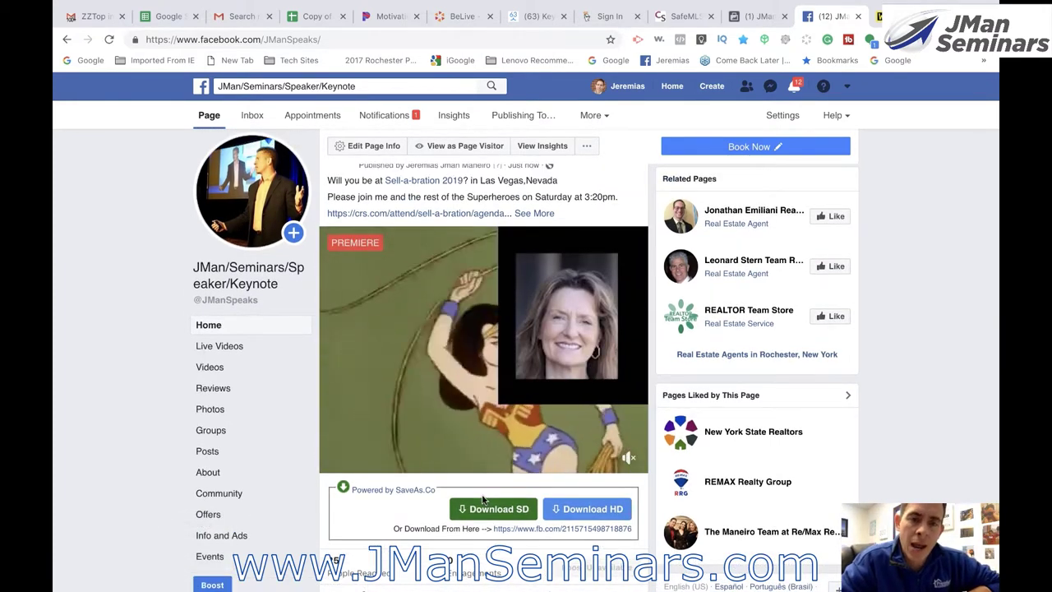
scroll(484, 499, down, 1)
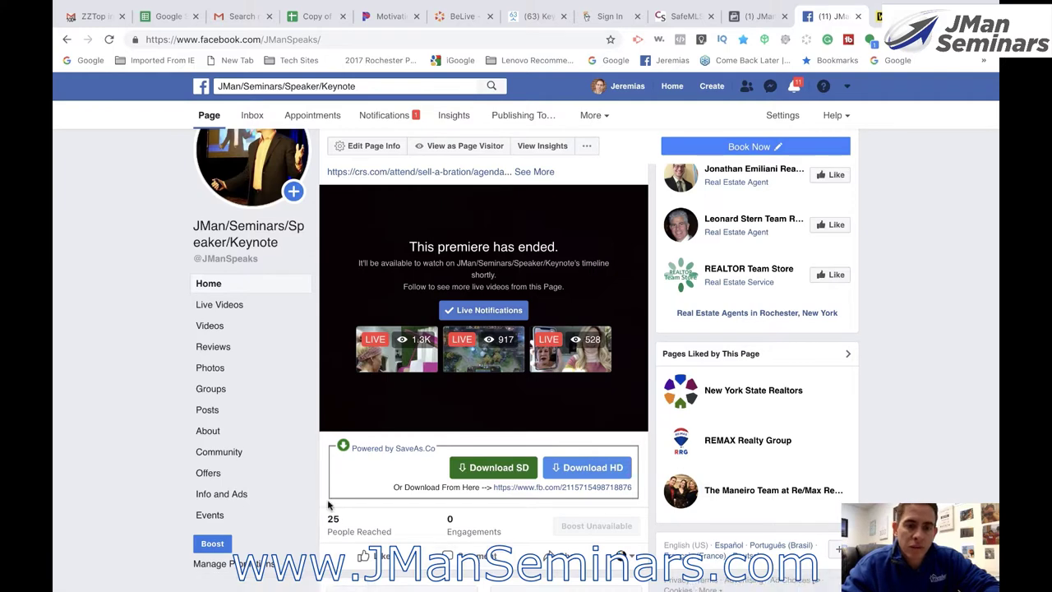
scroll(329, 504, down, 3)
mouse_move(380, 477)
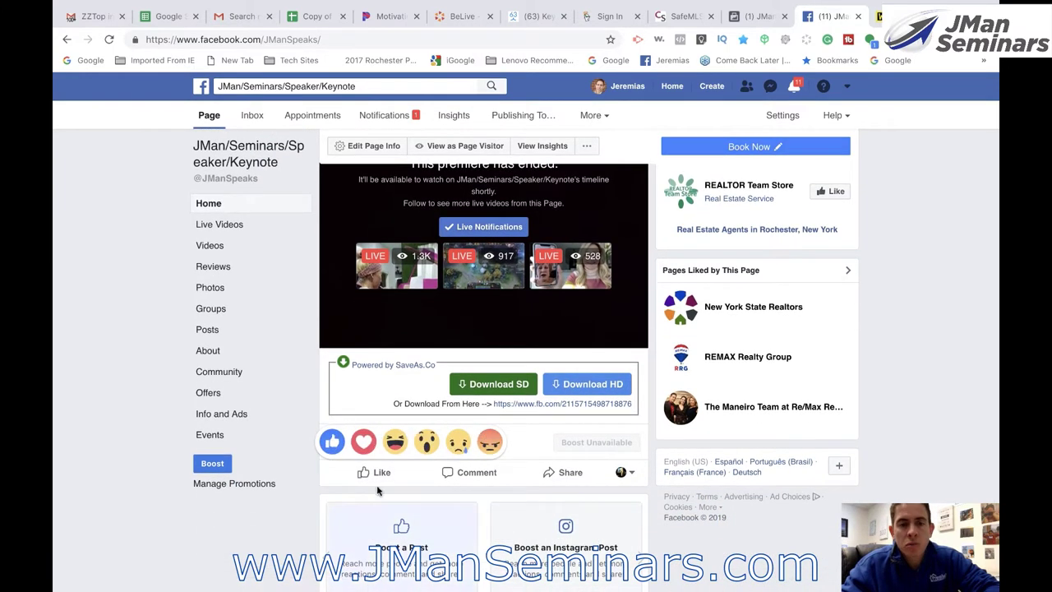
scroll(378, 490, up, 1)
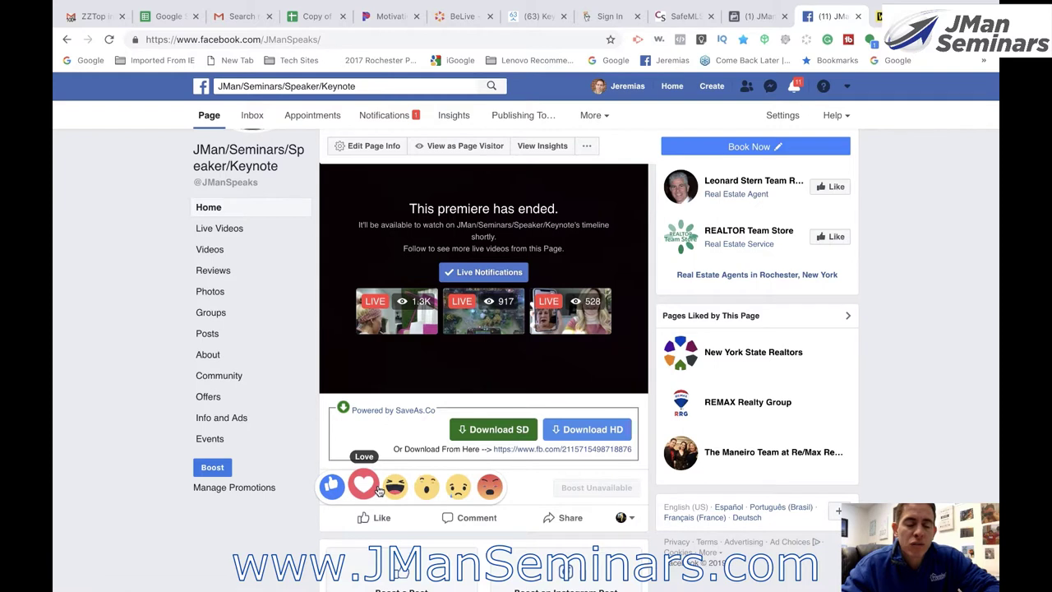